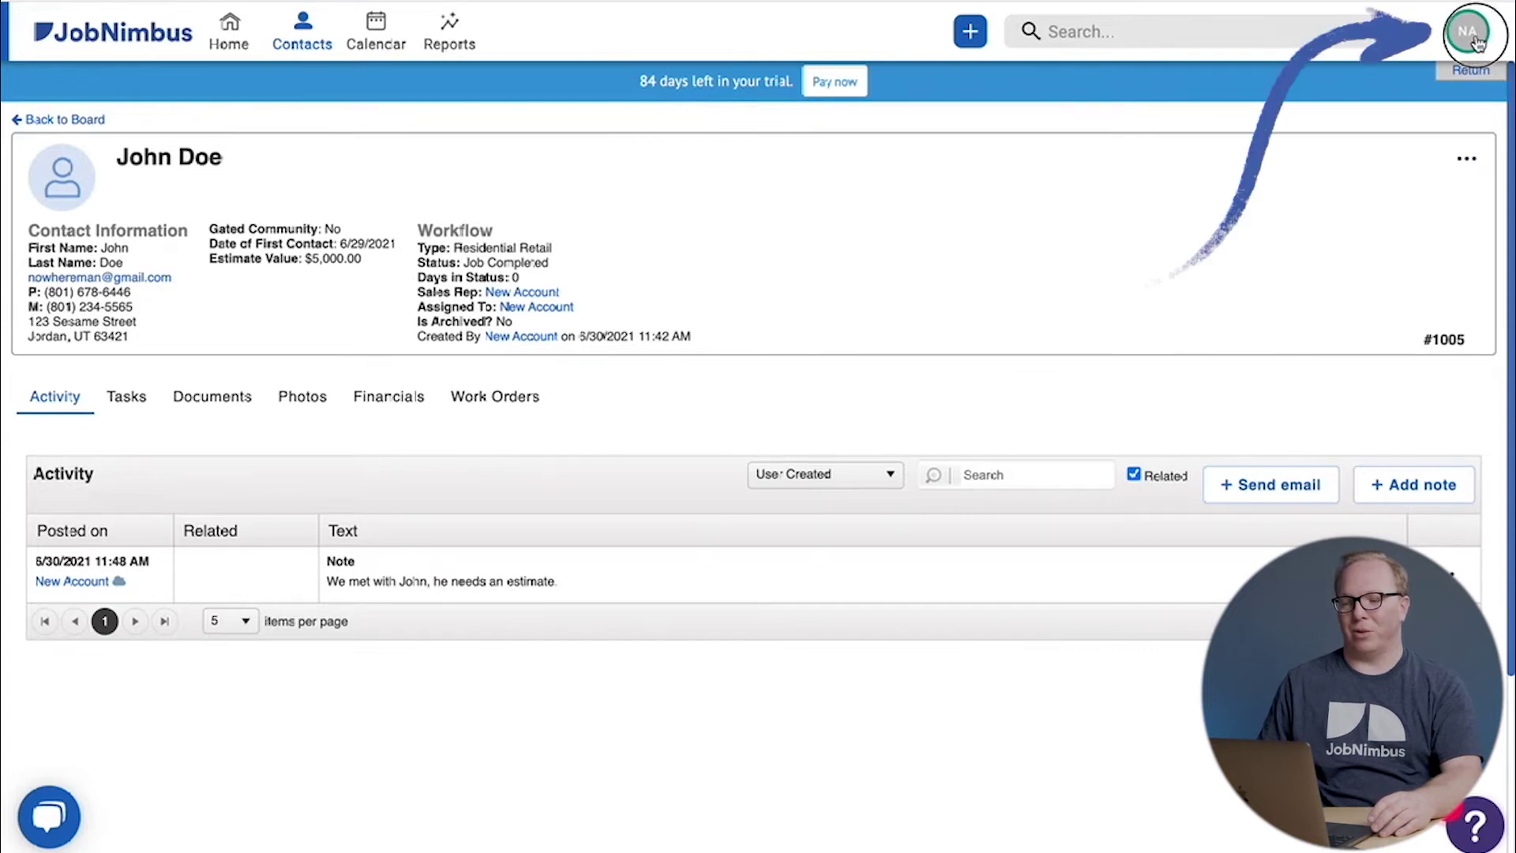
Step: Add a Decimal contact field named Invoice Total, displayed as currency
{"action": "left_click", "coordinate": [1480, 39]}
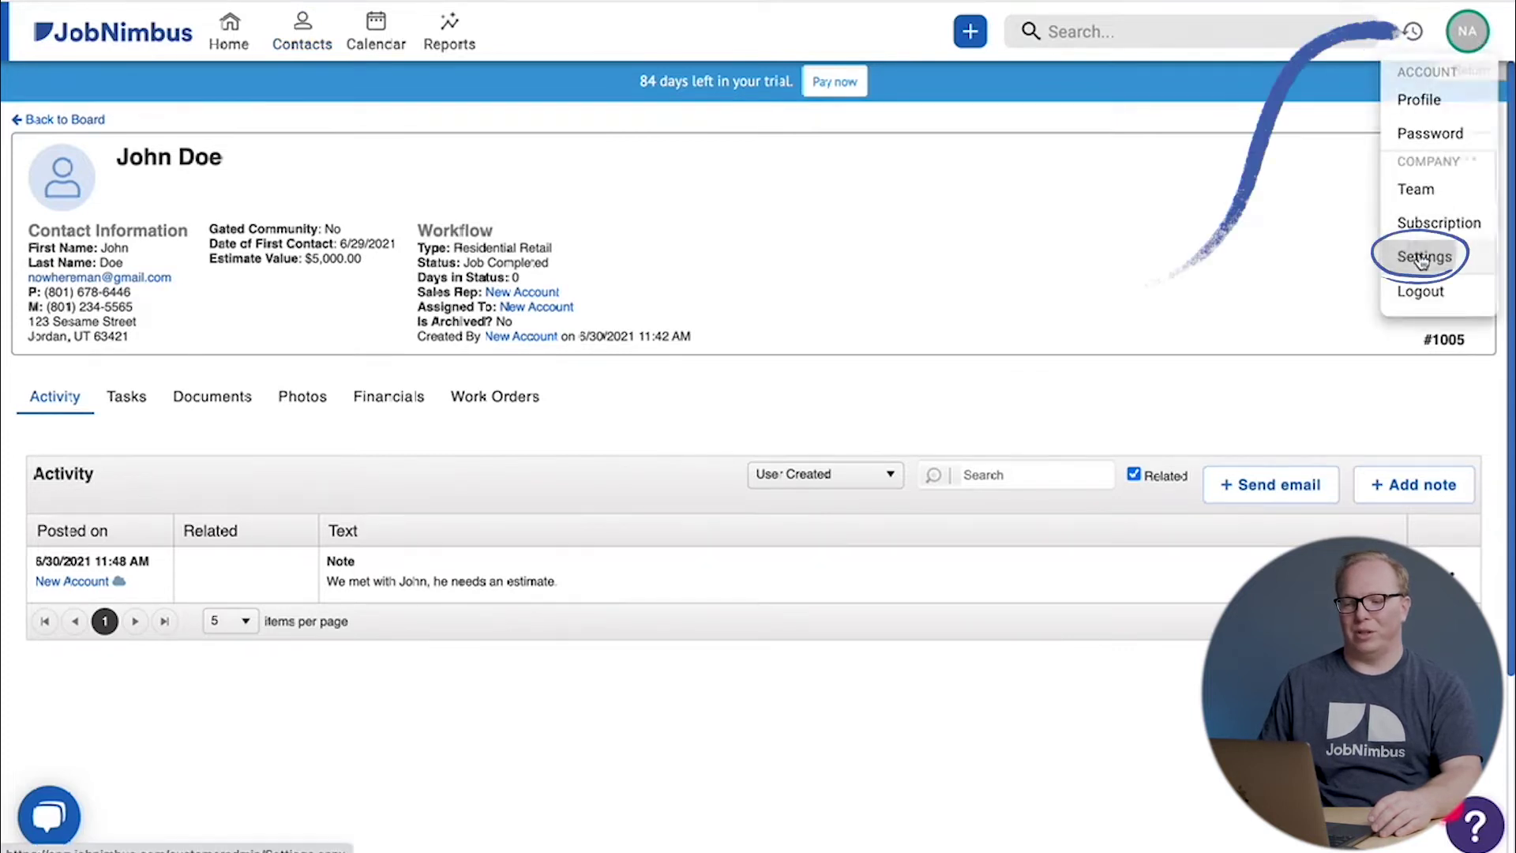
{"action": "left_click", "coordinate": [1422, 256]}
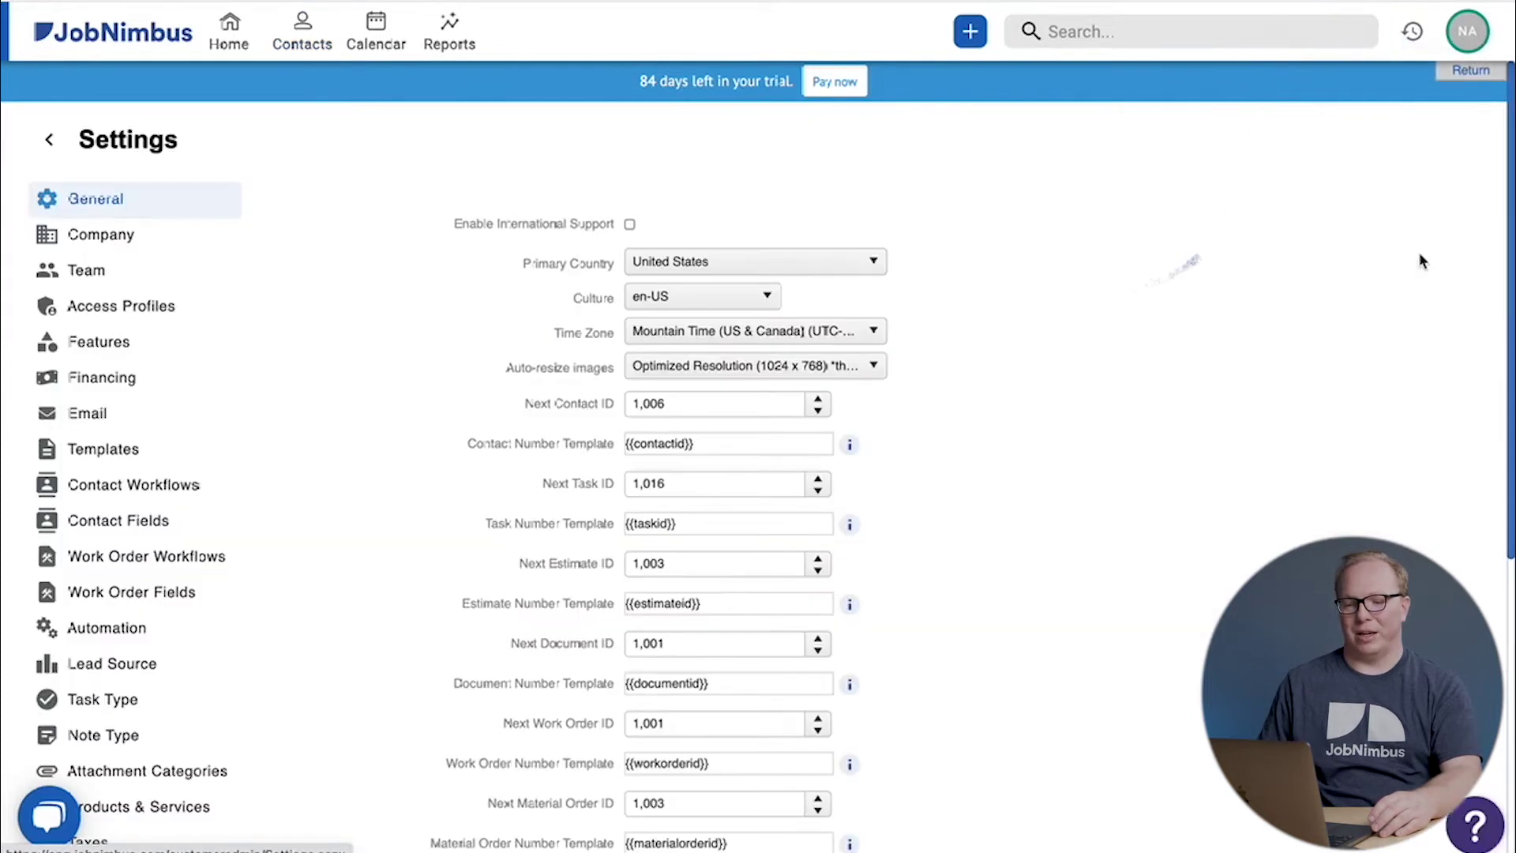
{"action": "left_click", "coordinate": [119, 521]}
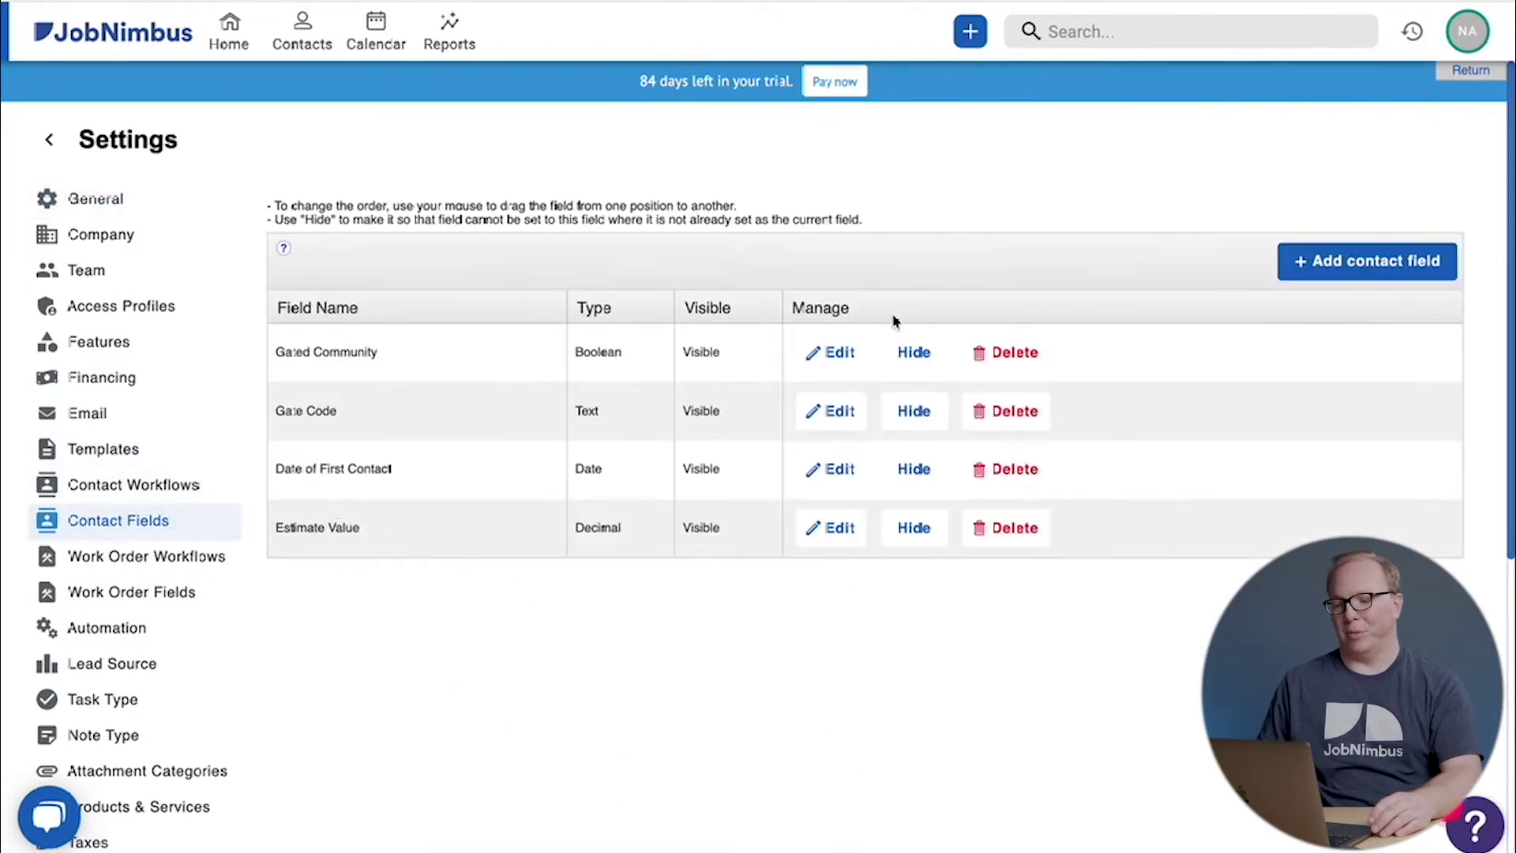
{"action": "left_click", "coordinate": [1359, 273]}
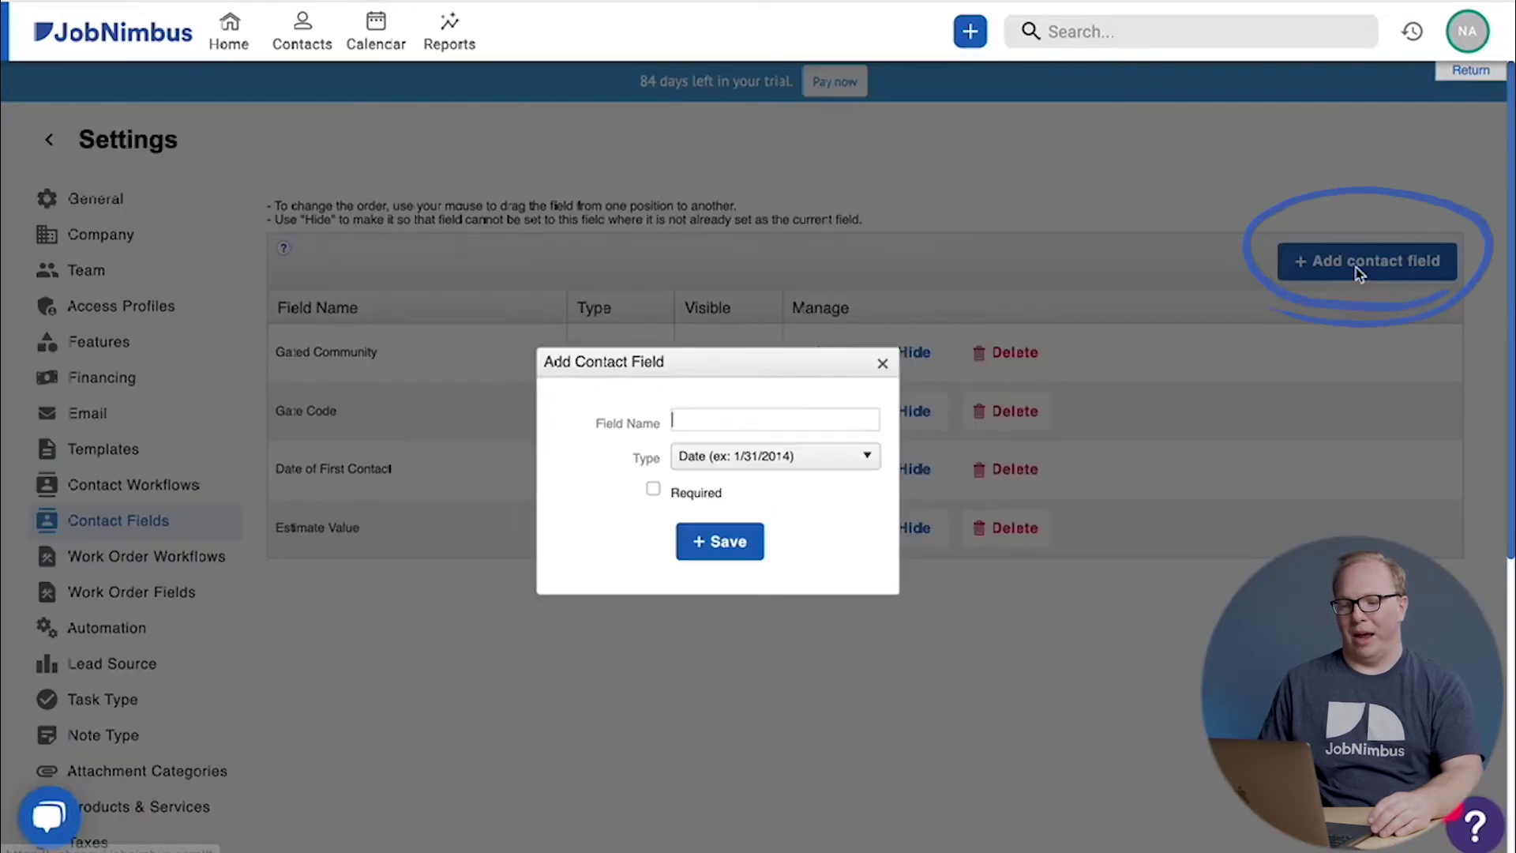
{"action": "left_click", "coordinate": [715, 417]}
{"action": "type", "text": "In"}
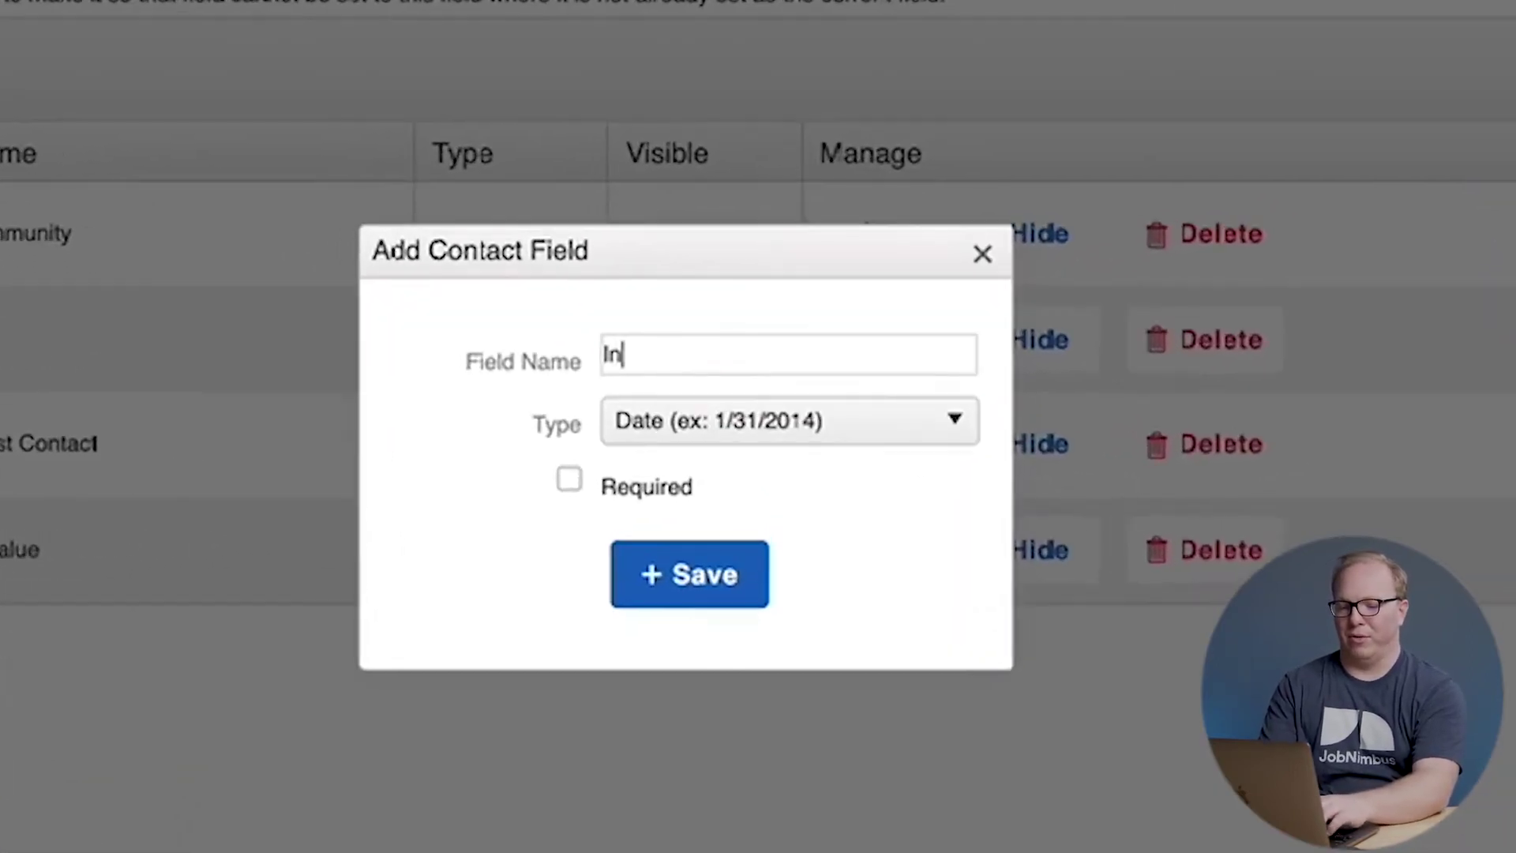
{"action": "type", "text": "voice Total"}
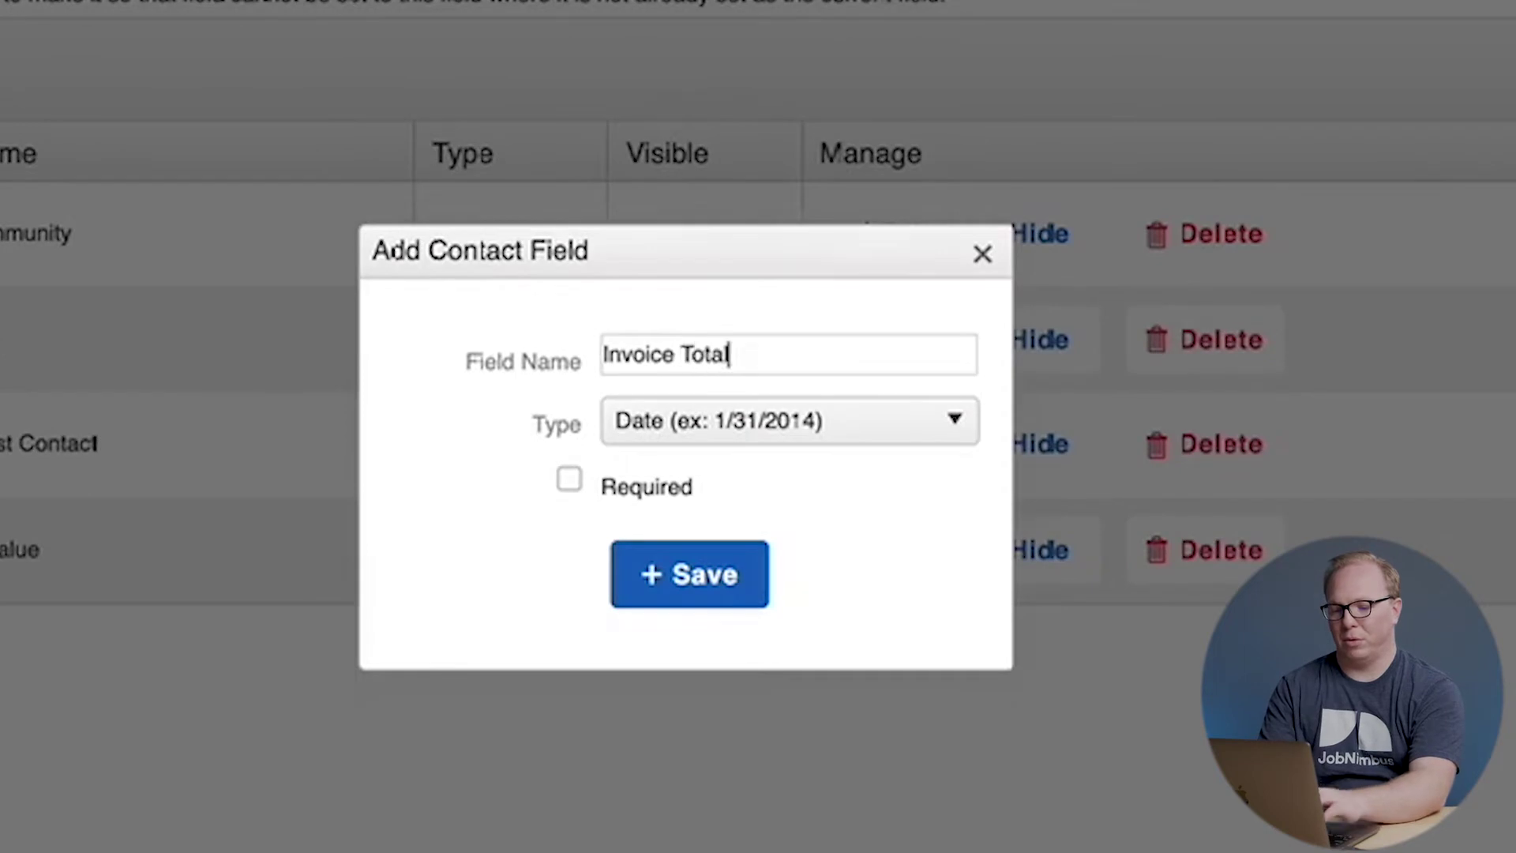
{"action": "left_click", "coordinate": [711, 435]}
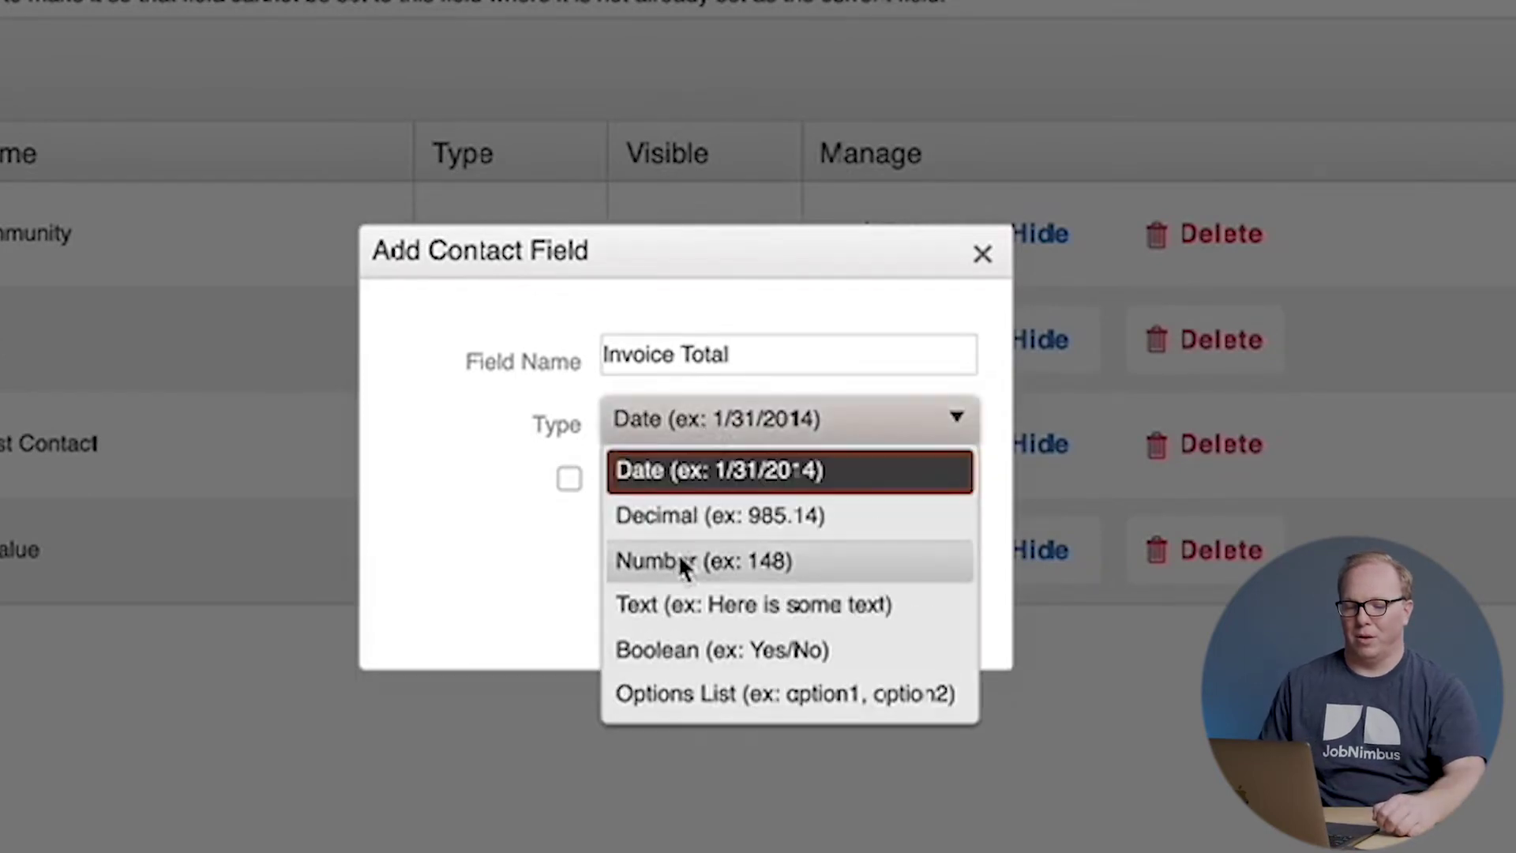
{"action": "left_click", "coordinate": [719, 526]}
{"action": "left_click", "coordinate": [675, 493]}
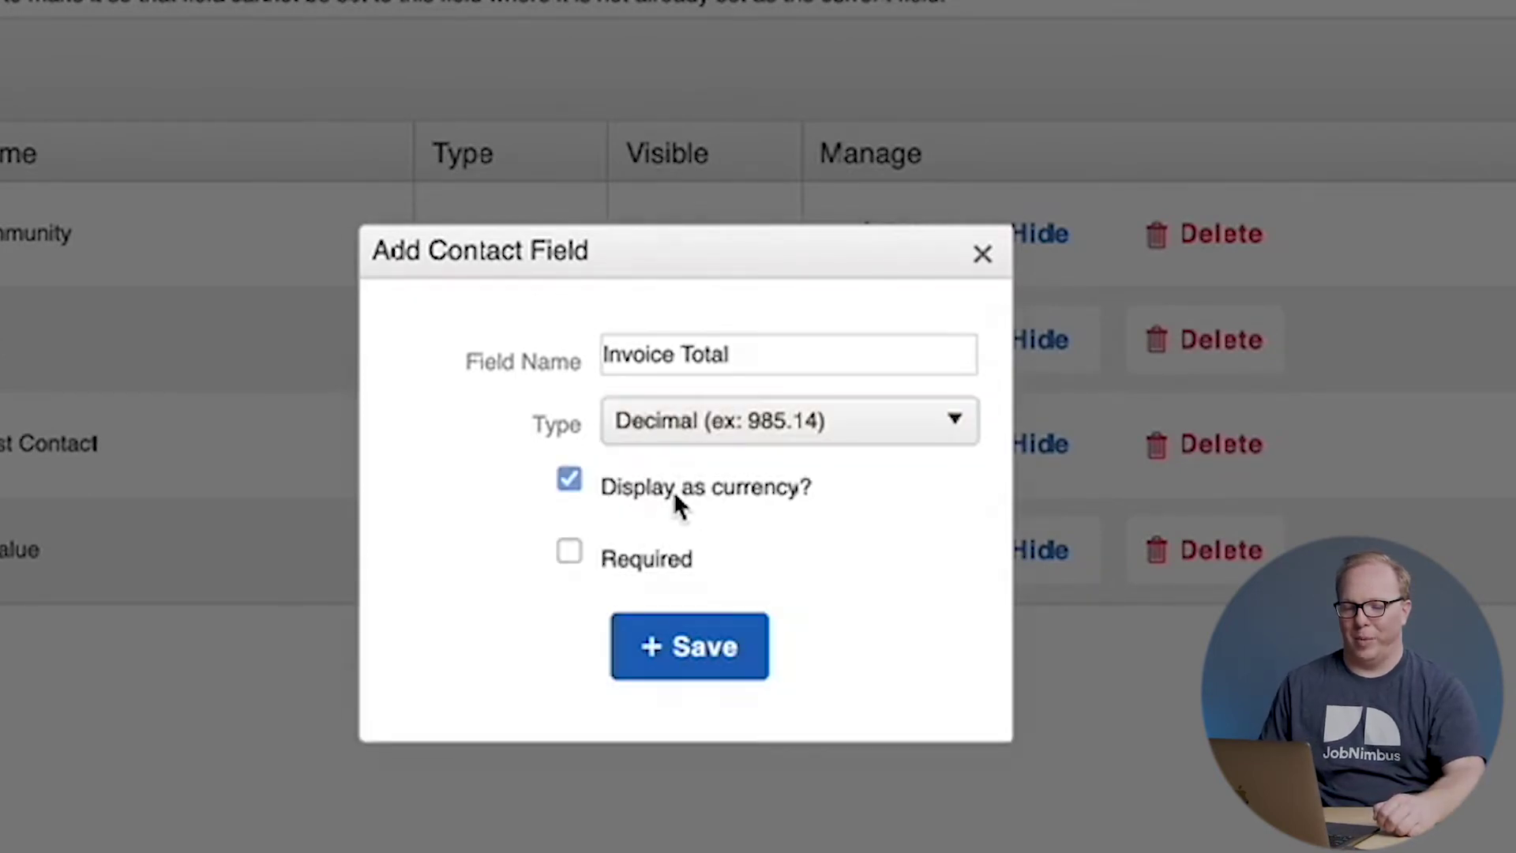
{"action": "left_click", "coordinate": [679, 652]}
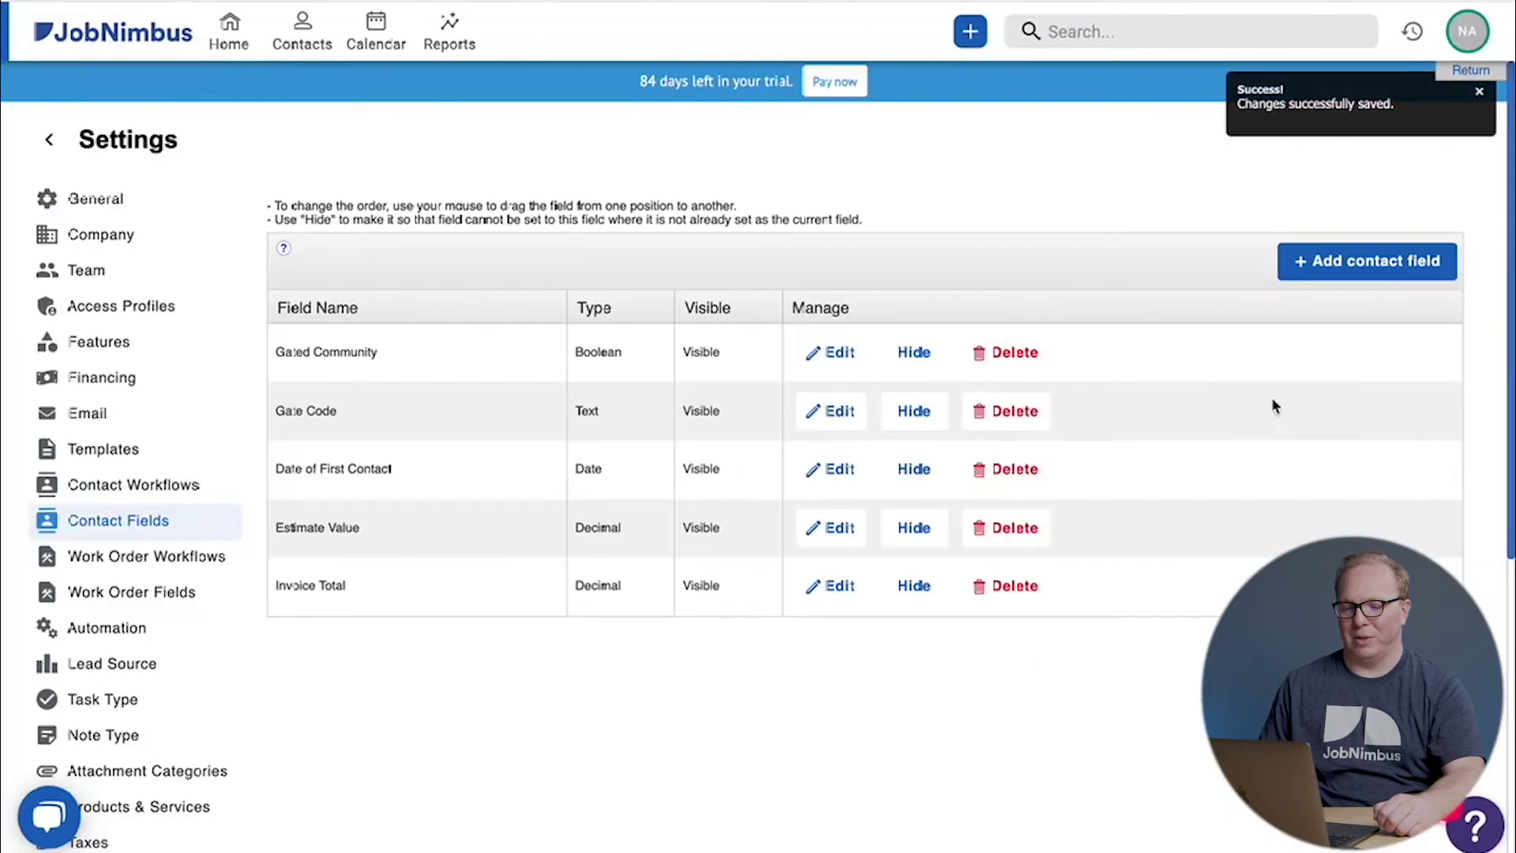
Step: Add a second Decimal contact field named Payment Total
{"action": "left_click", "coordinate": [1394, 267]}
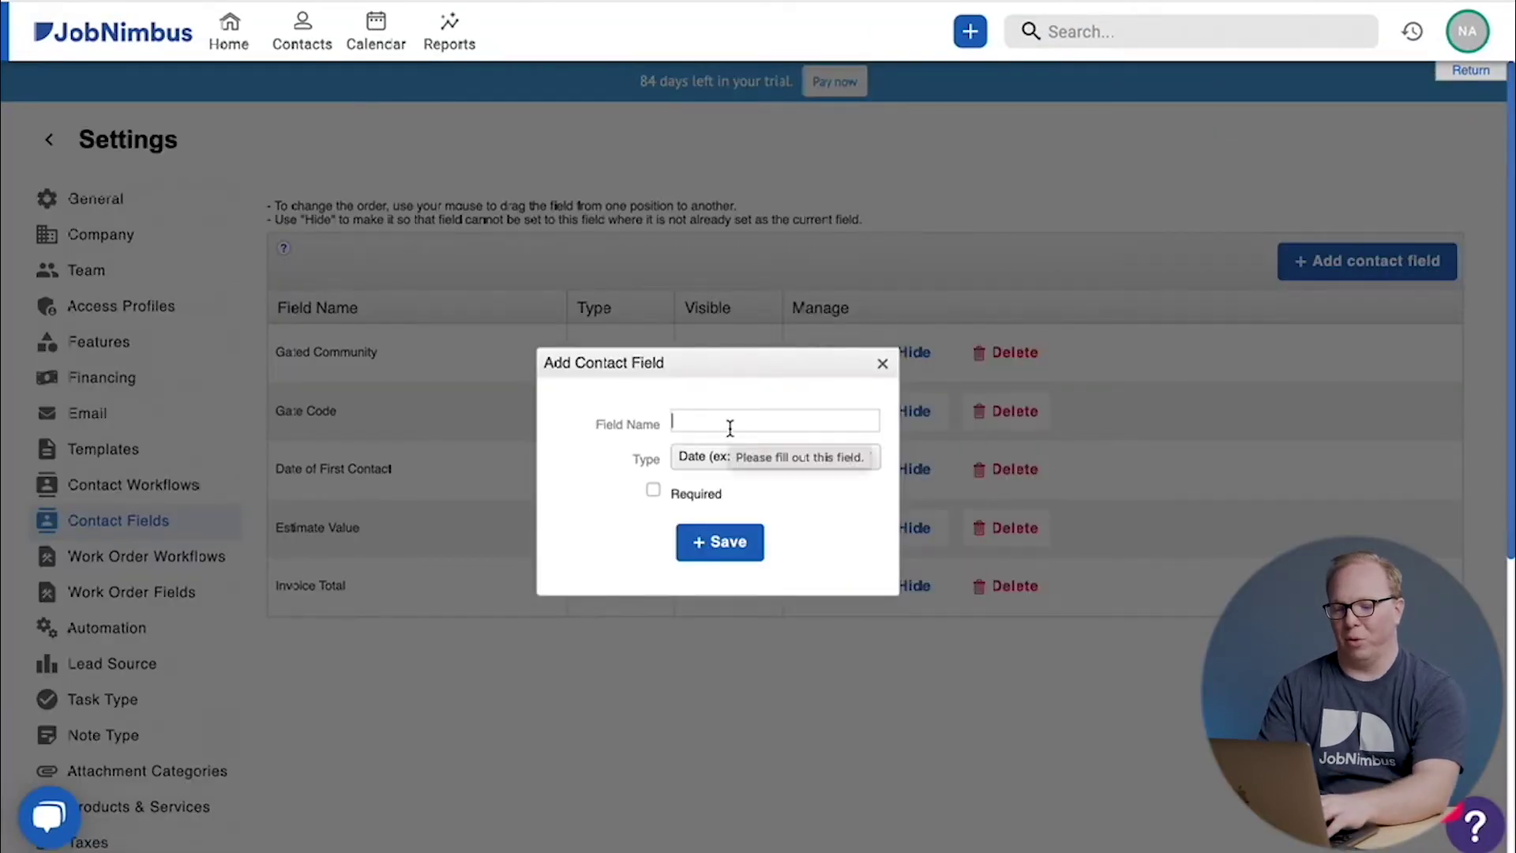
{"action": "type", "text": "Paymen"}
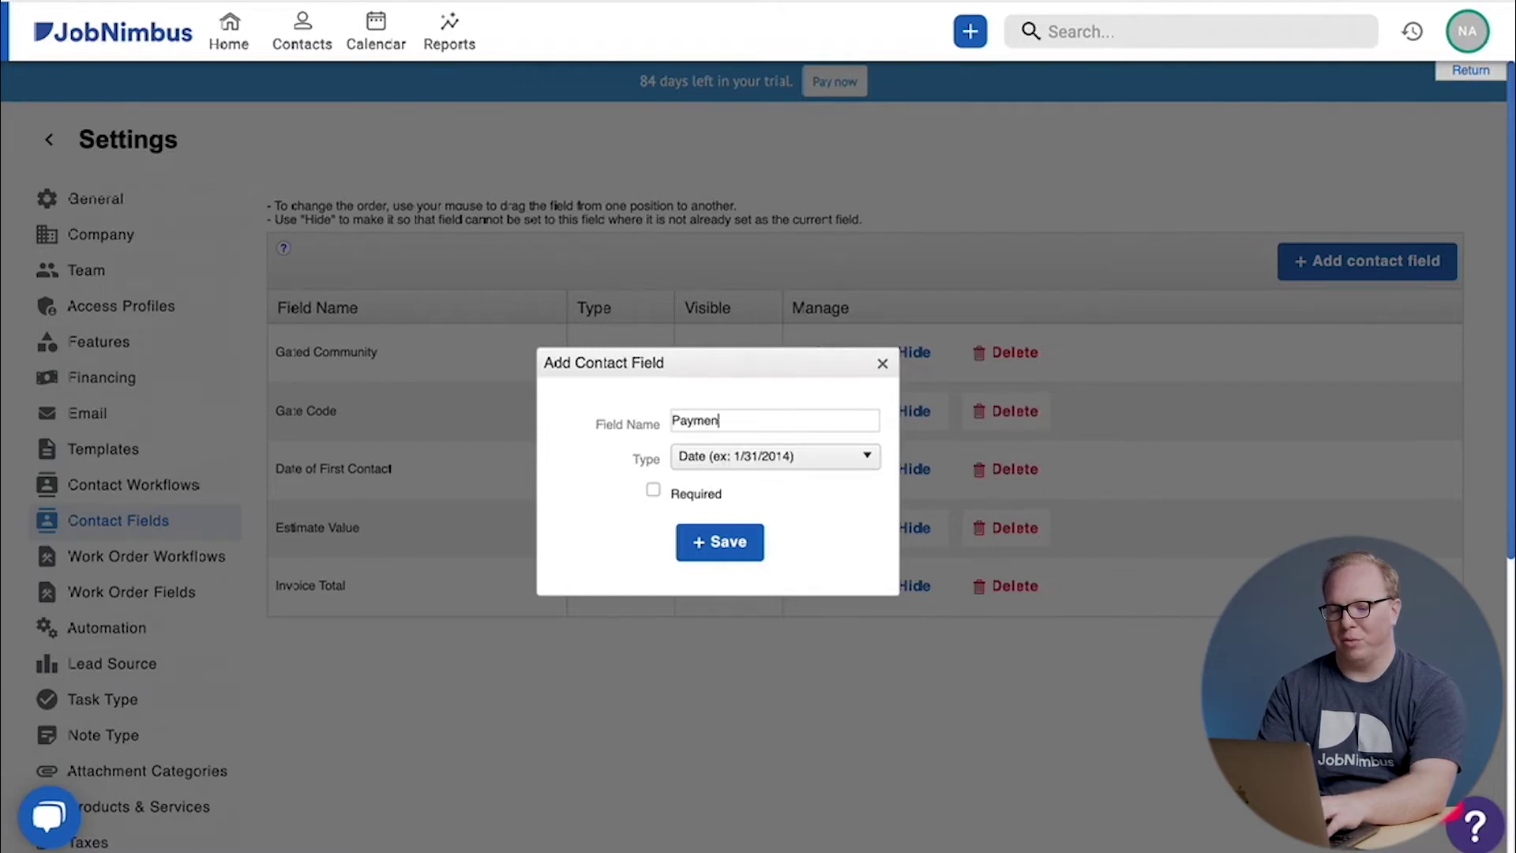
{"action": "type", "text": "t Total"}
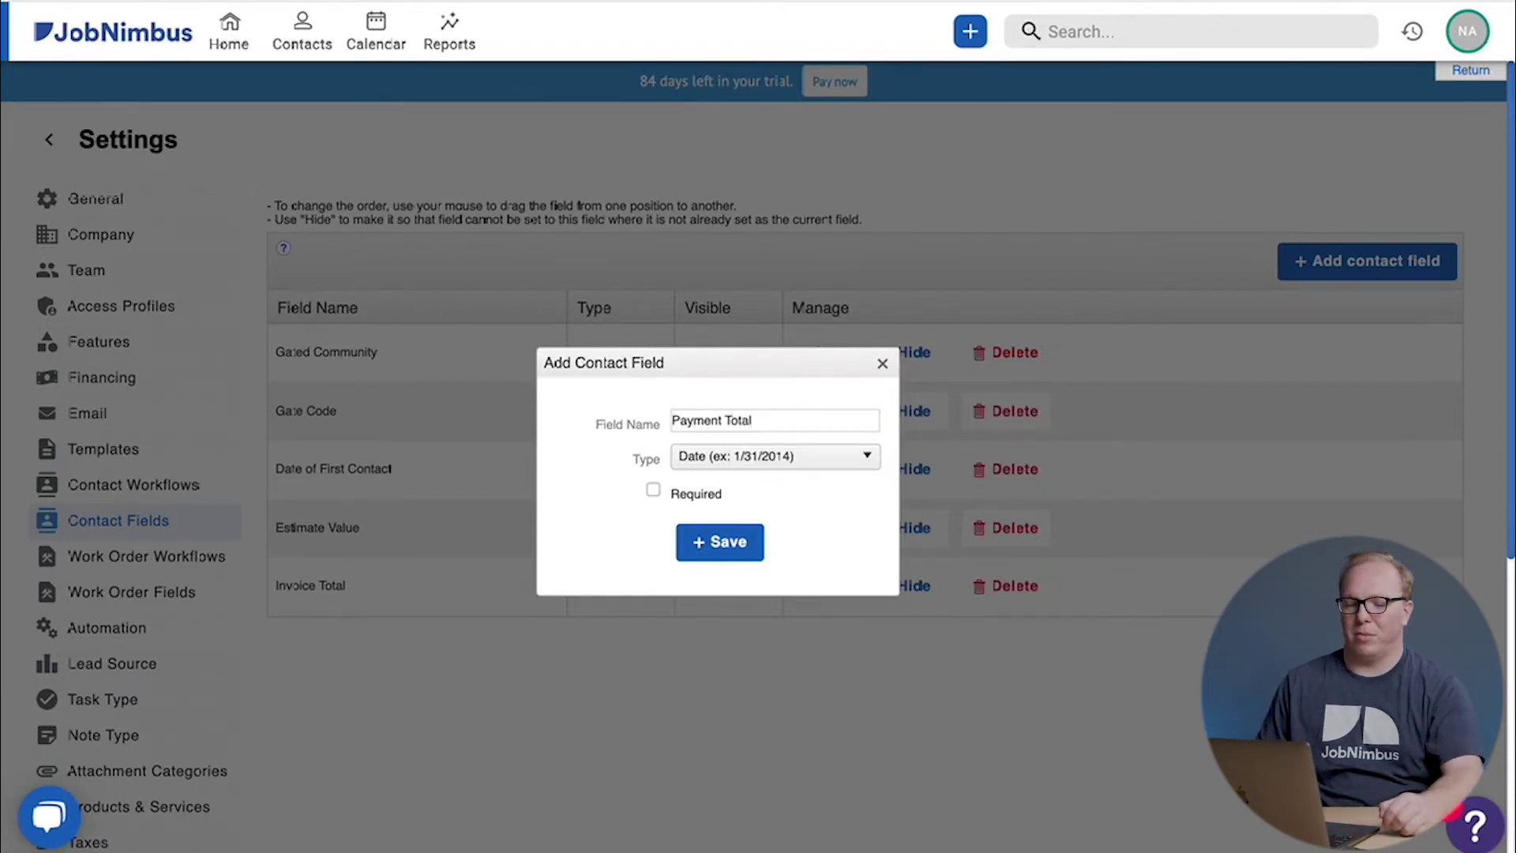
{"action": "left_click", "coordinate": [729, 458]}
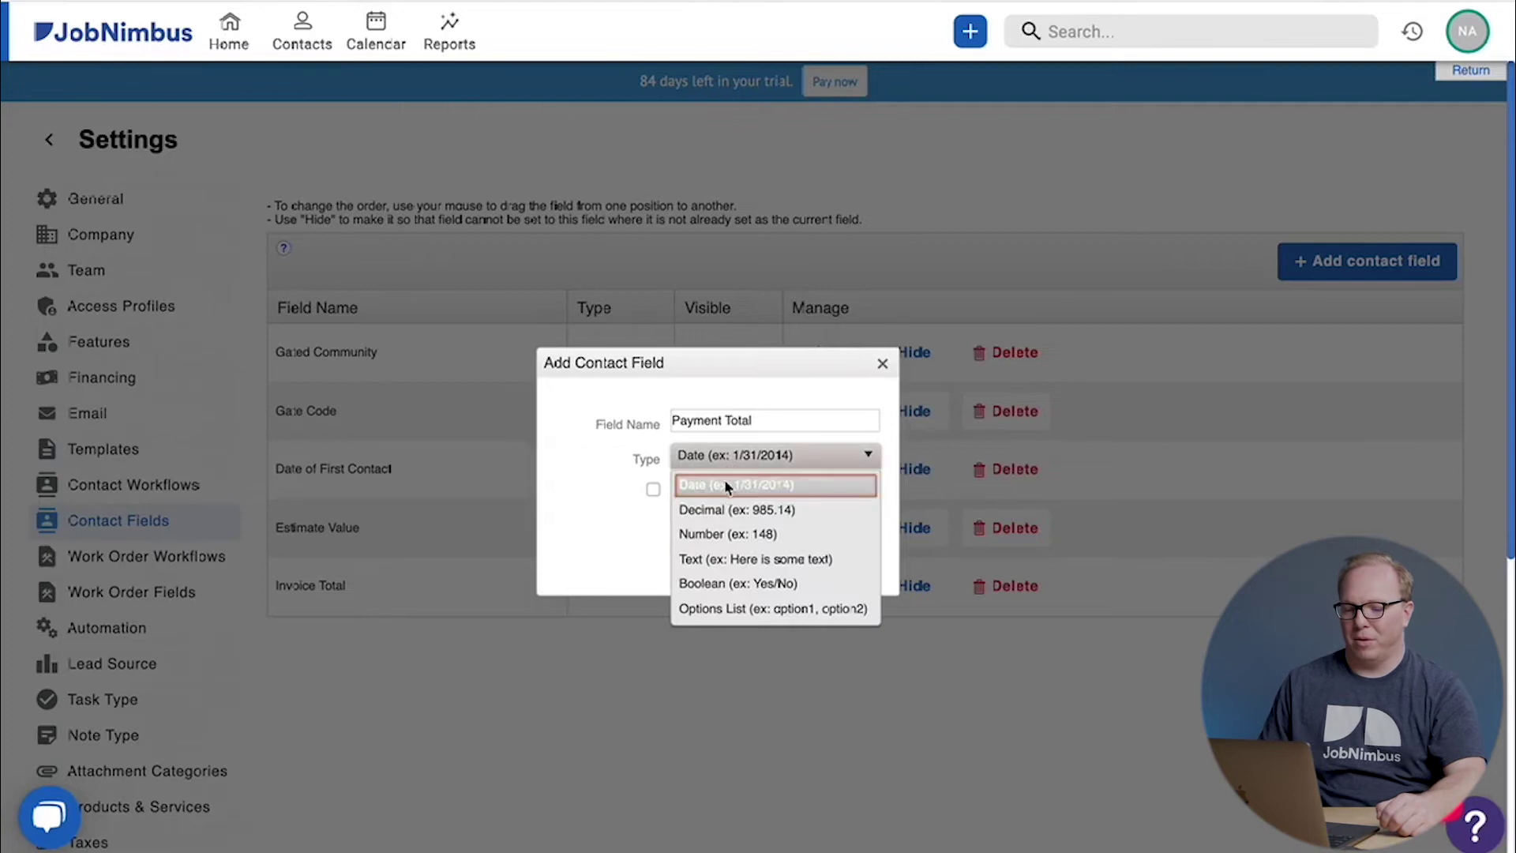
{"action": "left_click", "coordinate": [736, 505]}
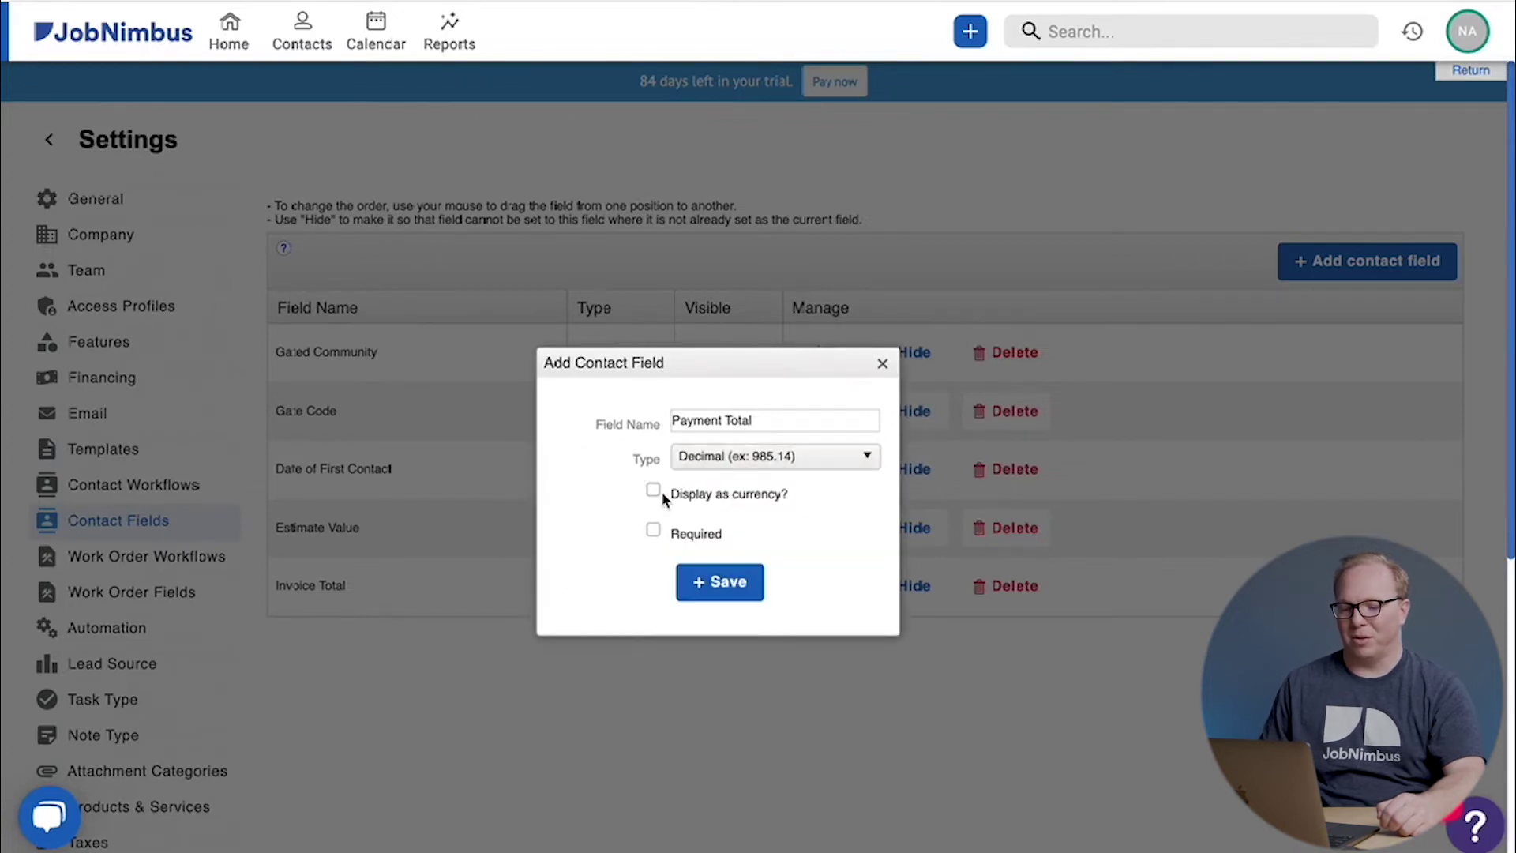
{"action": "left_click", "coordinate": [716, 585]}
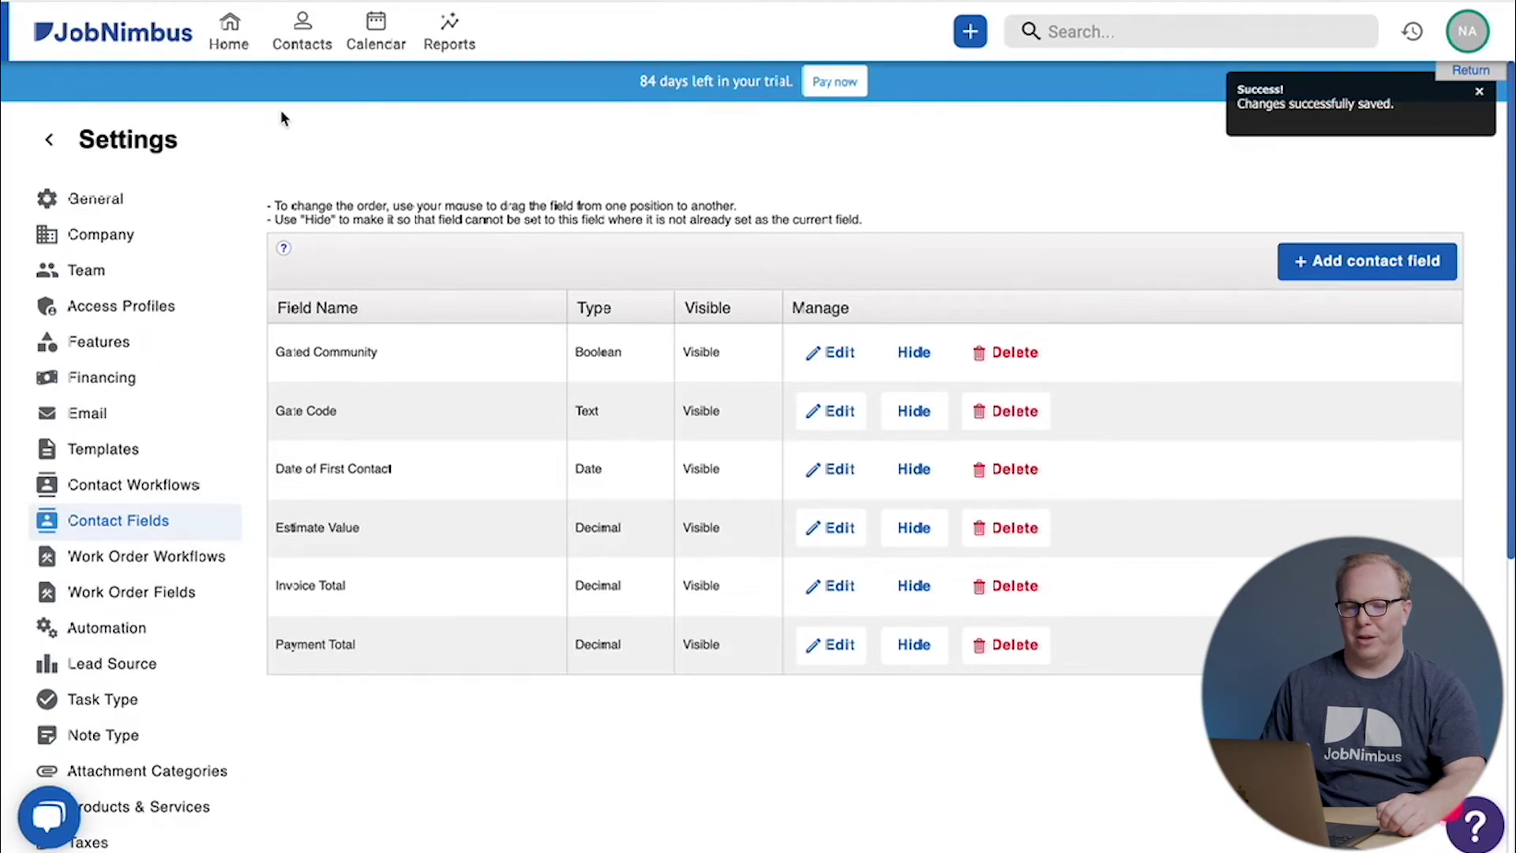
Step: Find the contact through search and show its Documents tab
{"action": "left_click", "coordinate": [1121, 33]}
{"action": "type", "text": "john"}
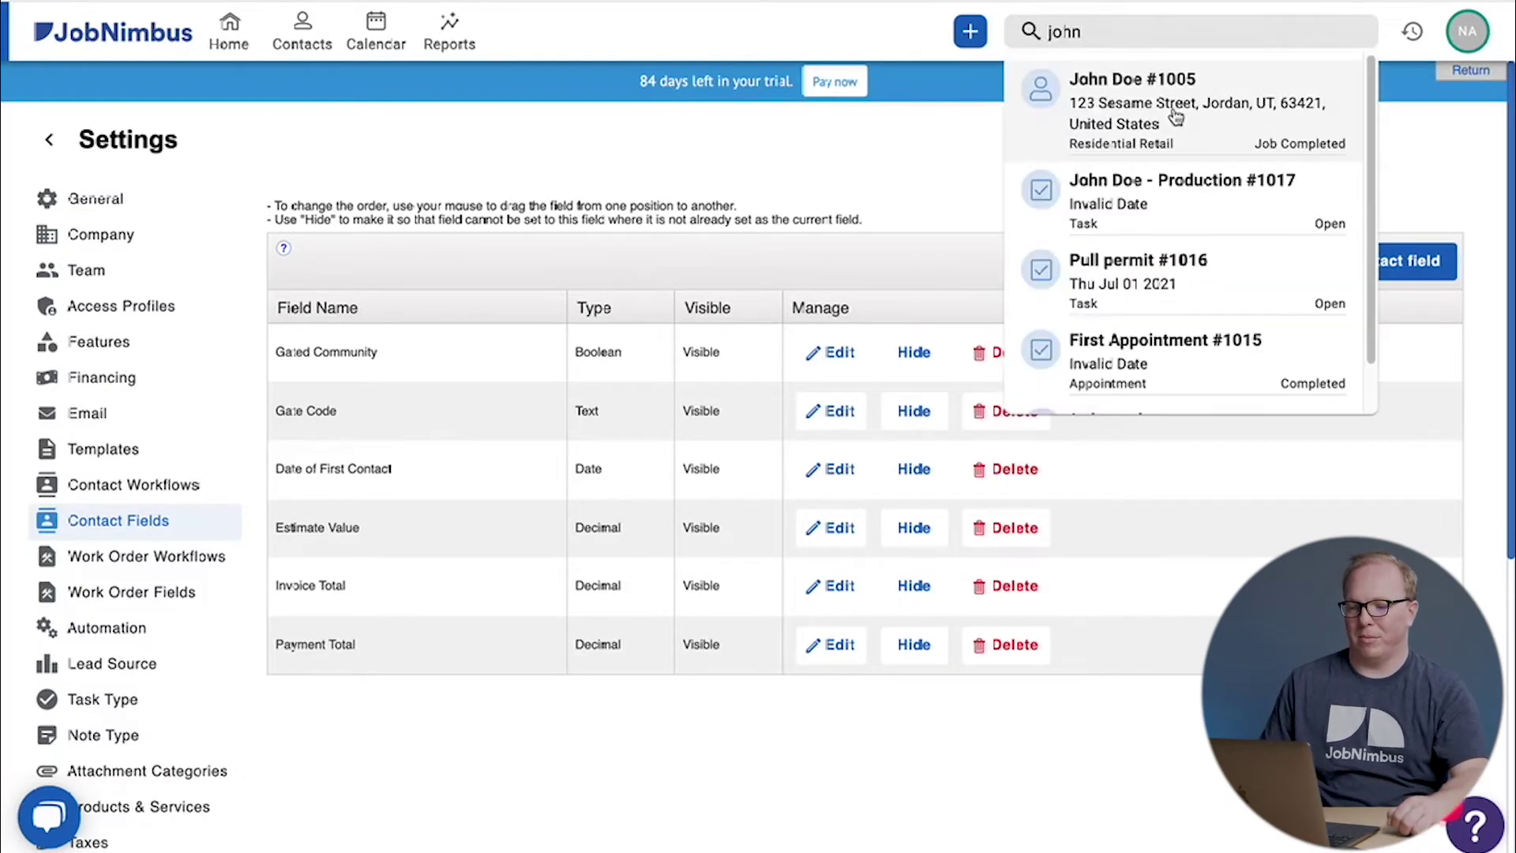
{"action": "left_click", "coordinate": [1176, 116]}
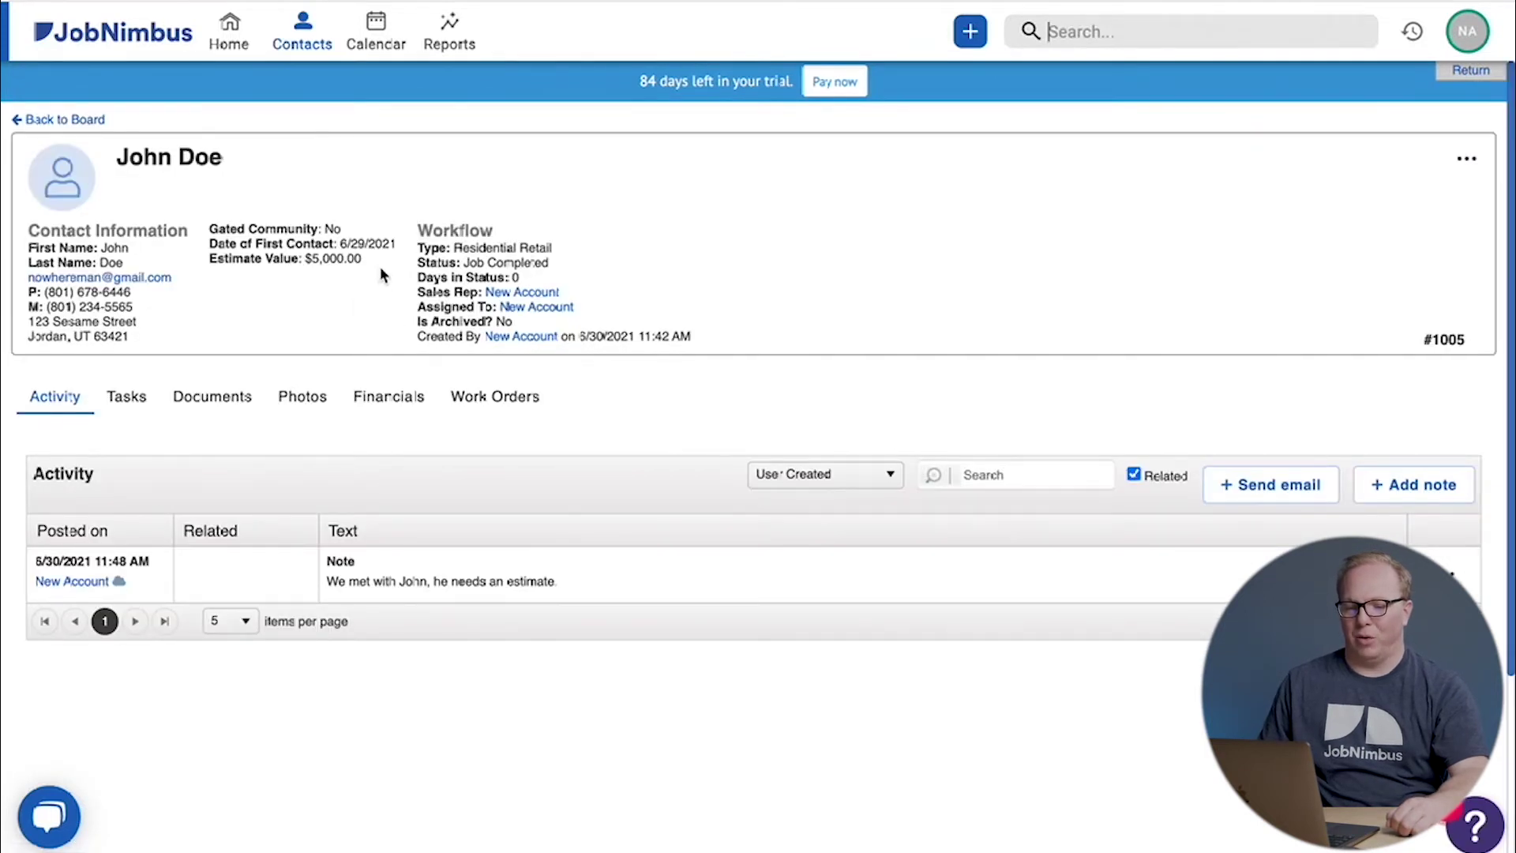
{"action": "left_click", "coordinate": [218, 397]}
Step: Upload GOR Roofing Contracts v12-2023.pdf as an attachment with category Invoice
{"action": "left_click", "coordinate": [1261, 474]}
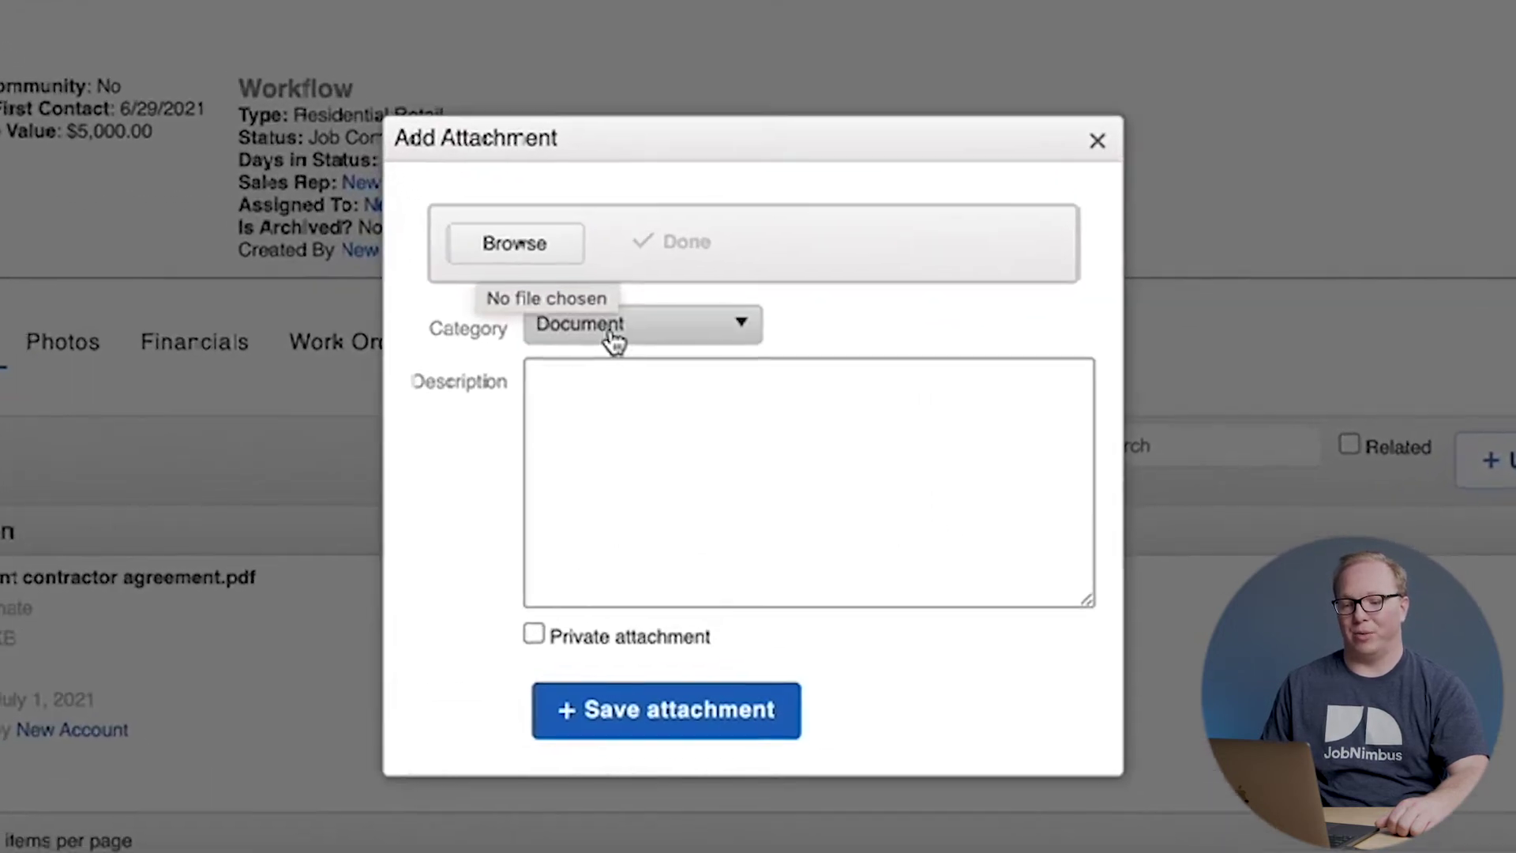
{"action": "left_click", "coordinate": [663, 385]}
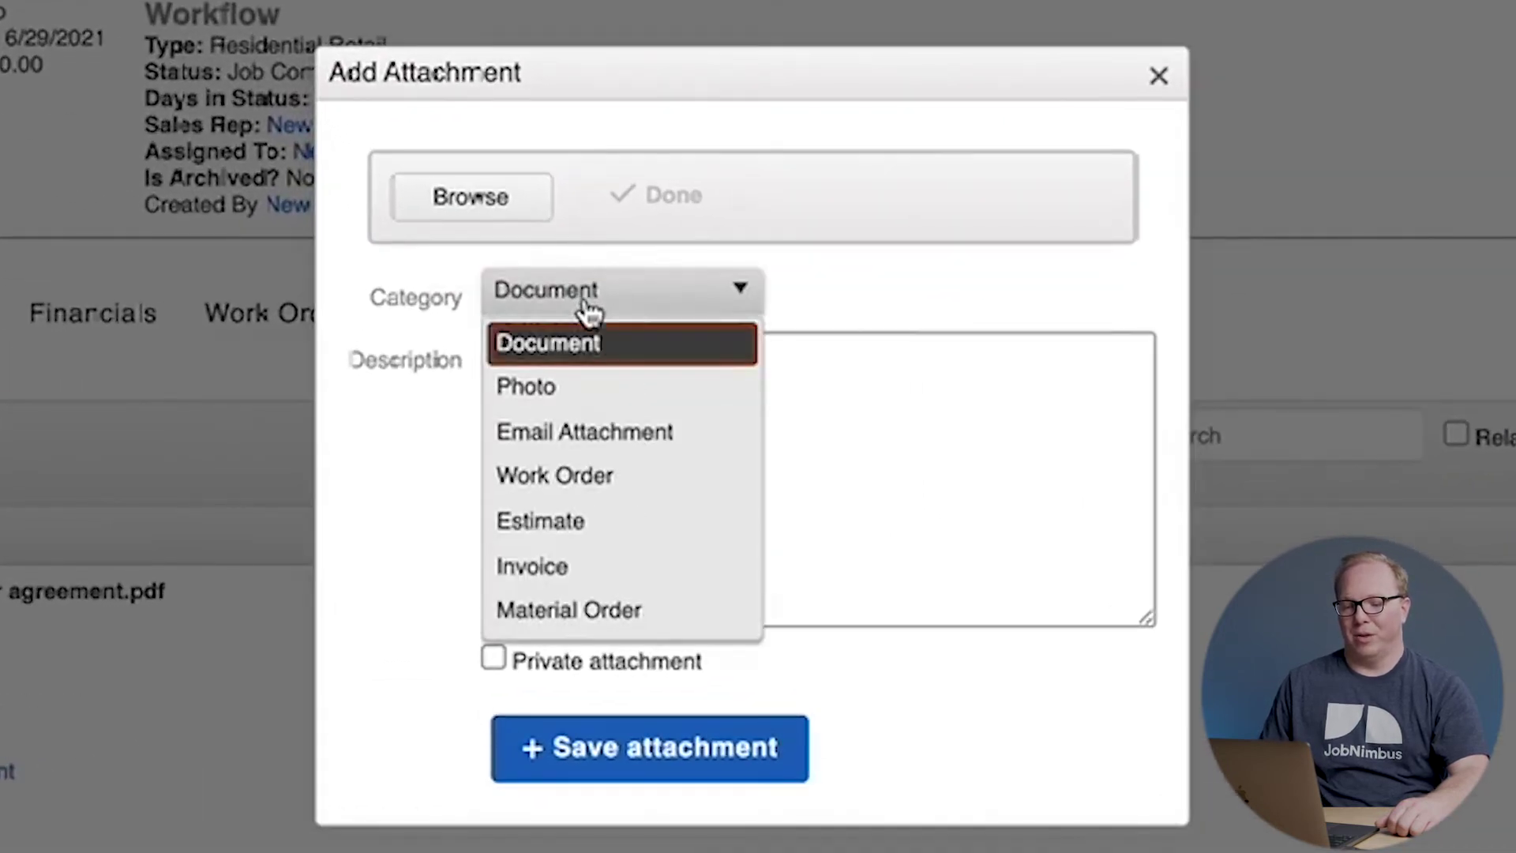
{"action": "left_click", "coordinate": [609, 565]}
{"action": "left_click", "coordinate": [643, 757]}
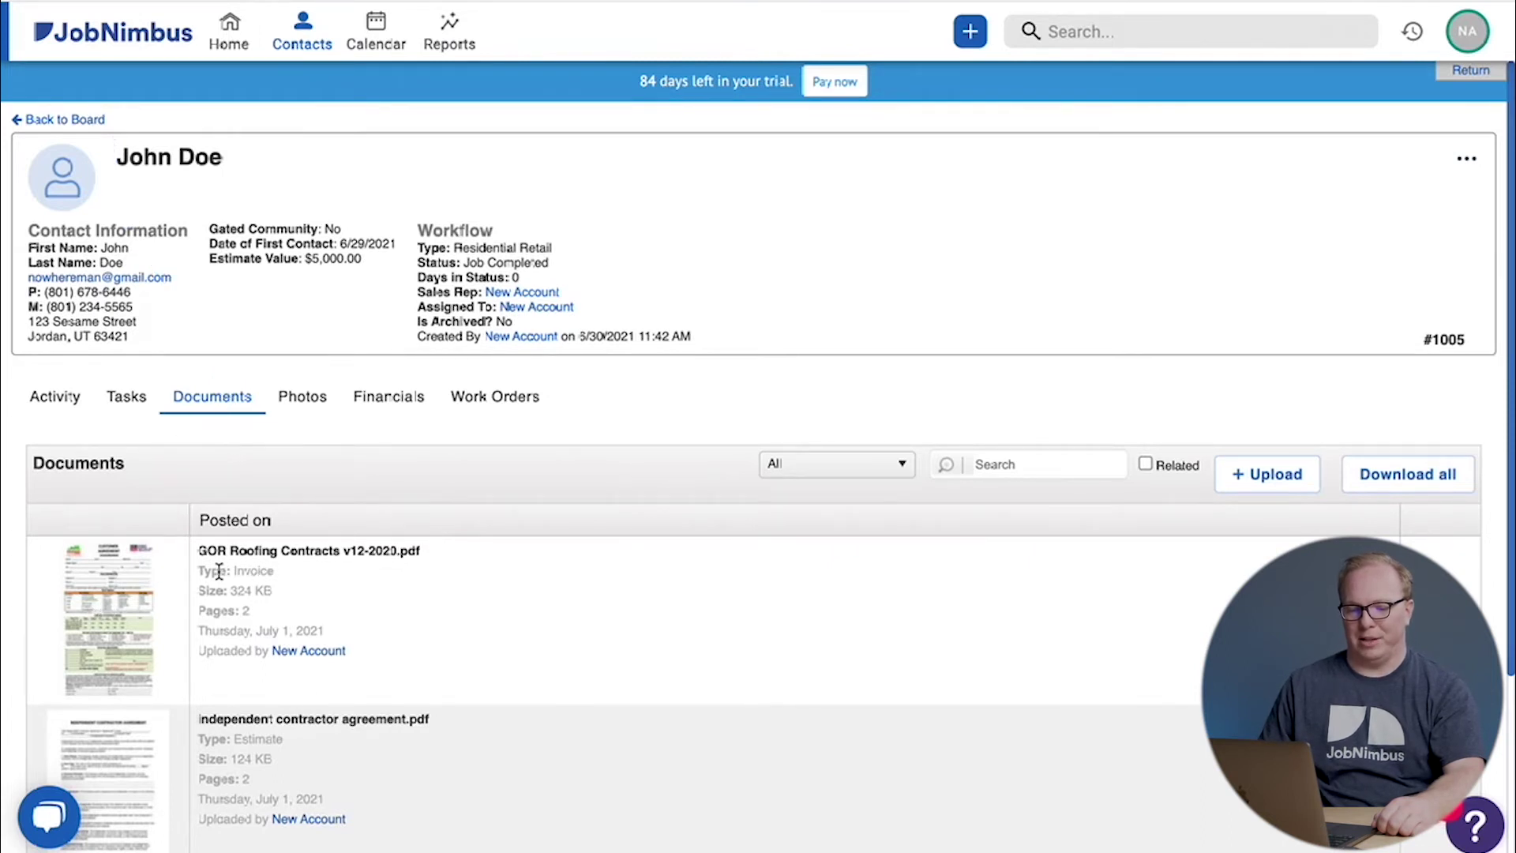
Step: Filter the documents to Invoice, then to Estimate, leaving only the contractor agreement
{"action": "left_click", "coordinate": [835, 471]}
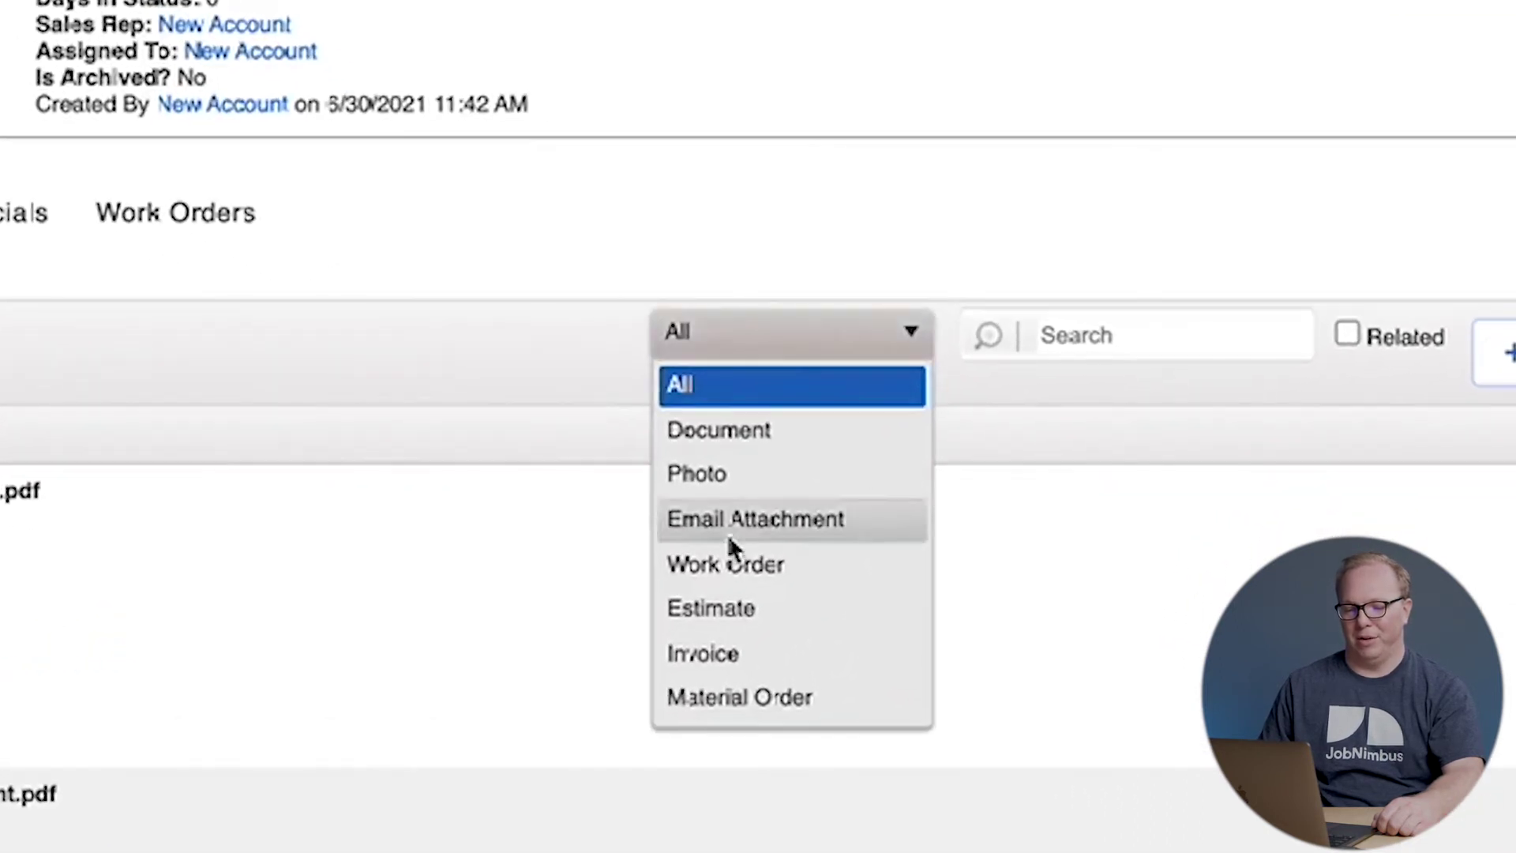
{"action": "left_click", "coordinate": [736, 651]}
{"action": "left_click", "coordinate": [761, 338]}
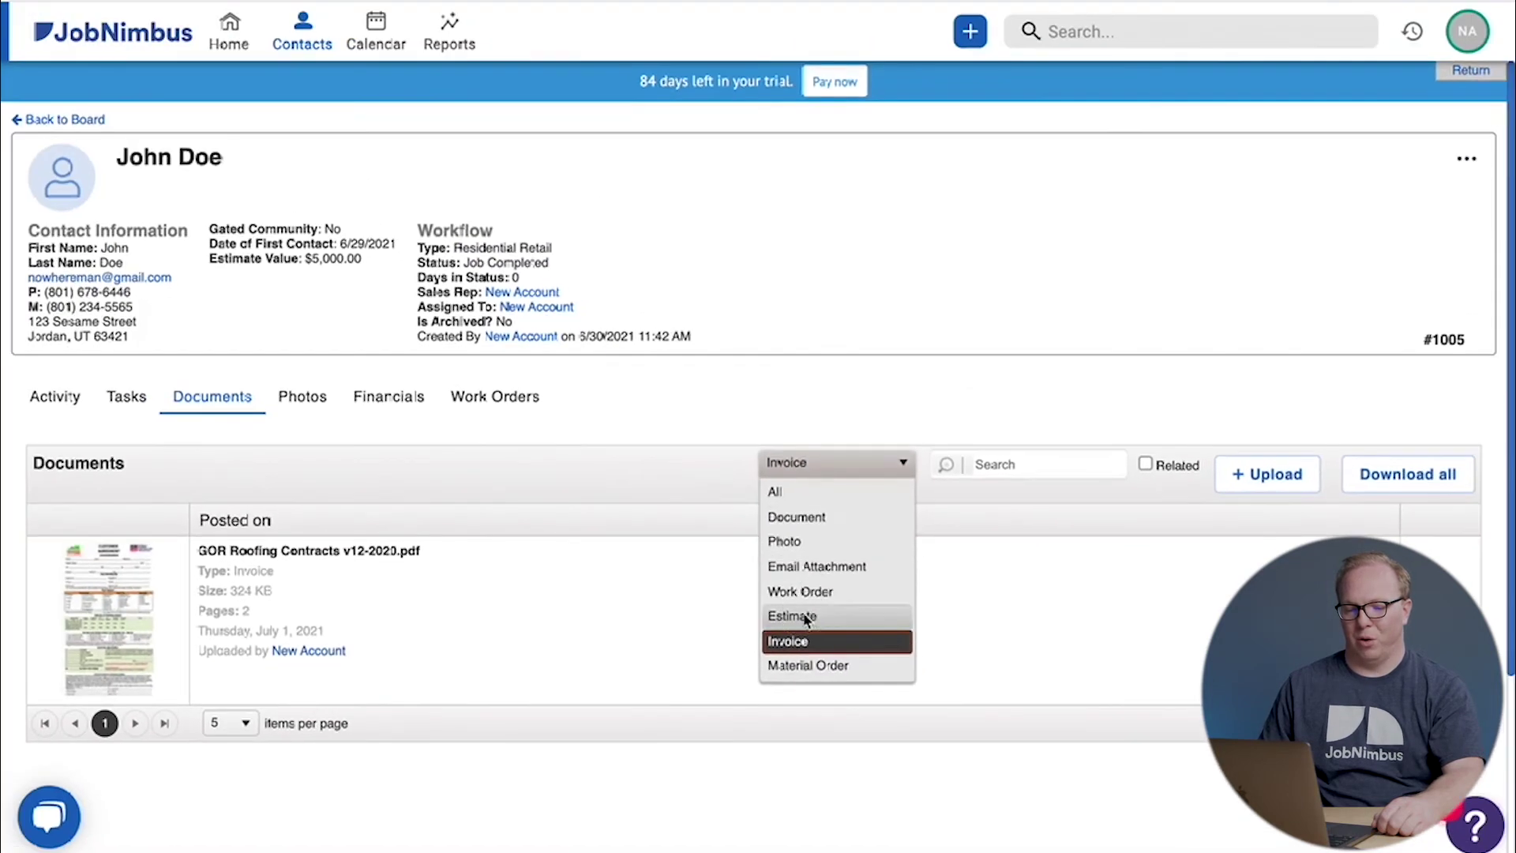
{"action": "left_click", "coordinate": [792, 616]}
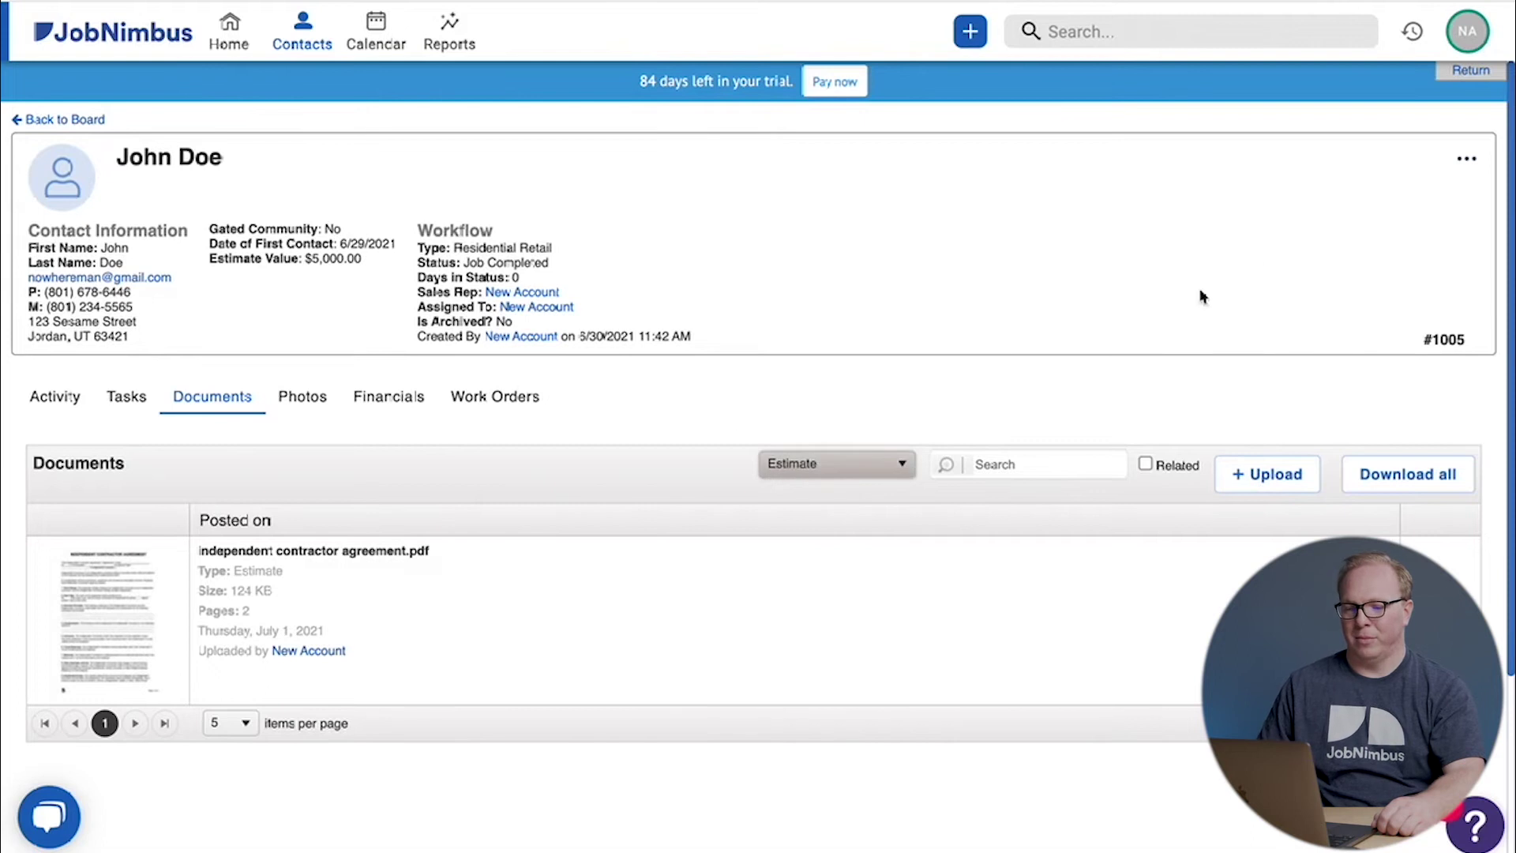
{"action": "left_click", "coordinate": [1466, 157]}
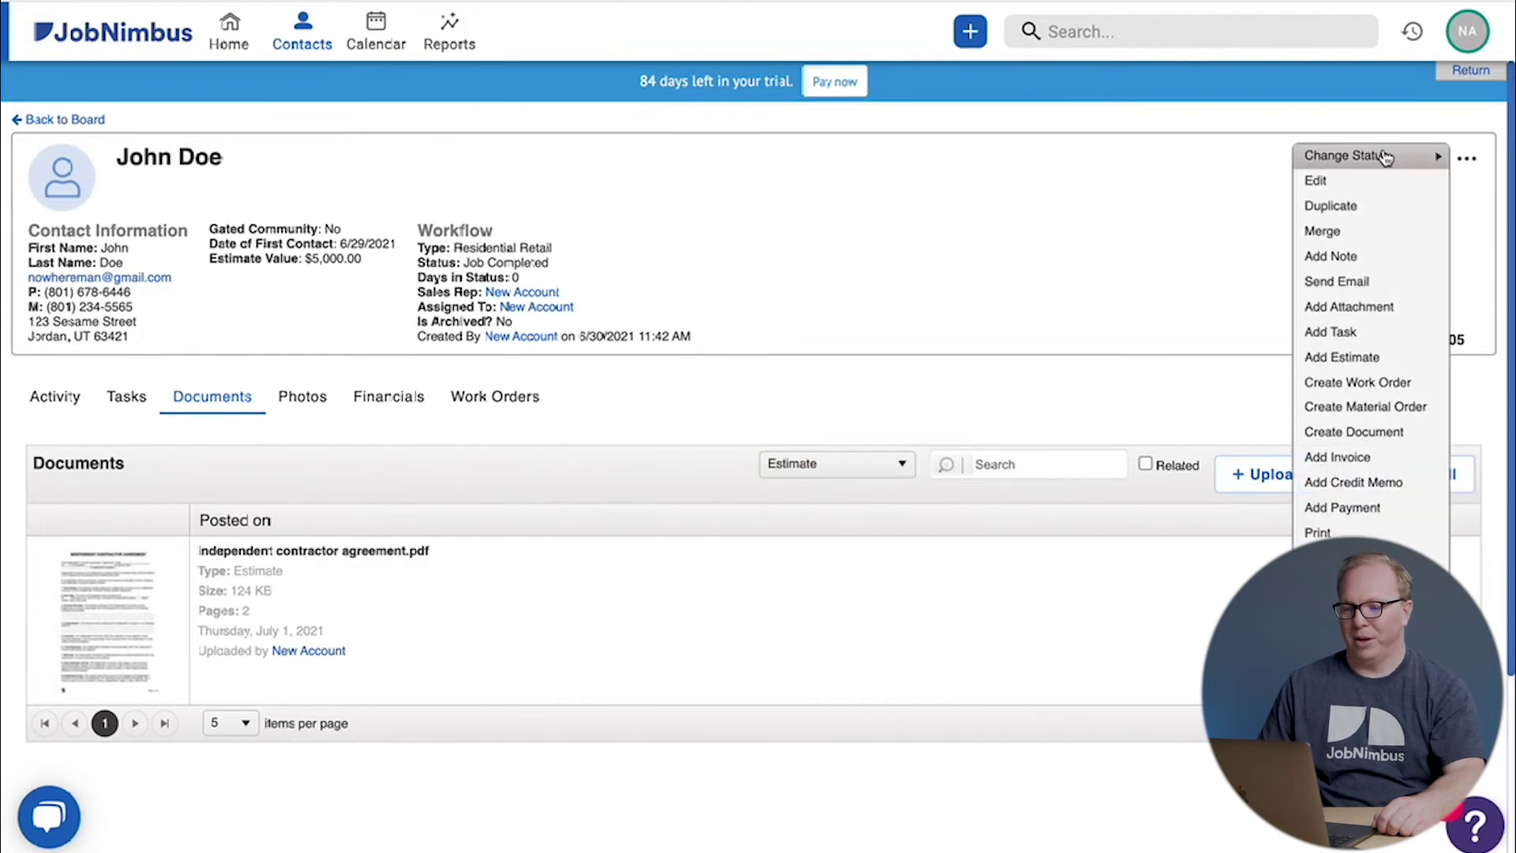
Step: Edit the contact, enter 5000 as its Invoice Total, and save
{"action": "mouse_move", "coordinate": [1384, 157]}
{"action": "left_click", "coordinate": [1334, 181]}
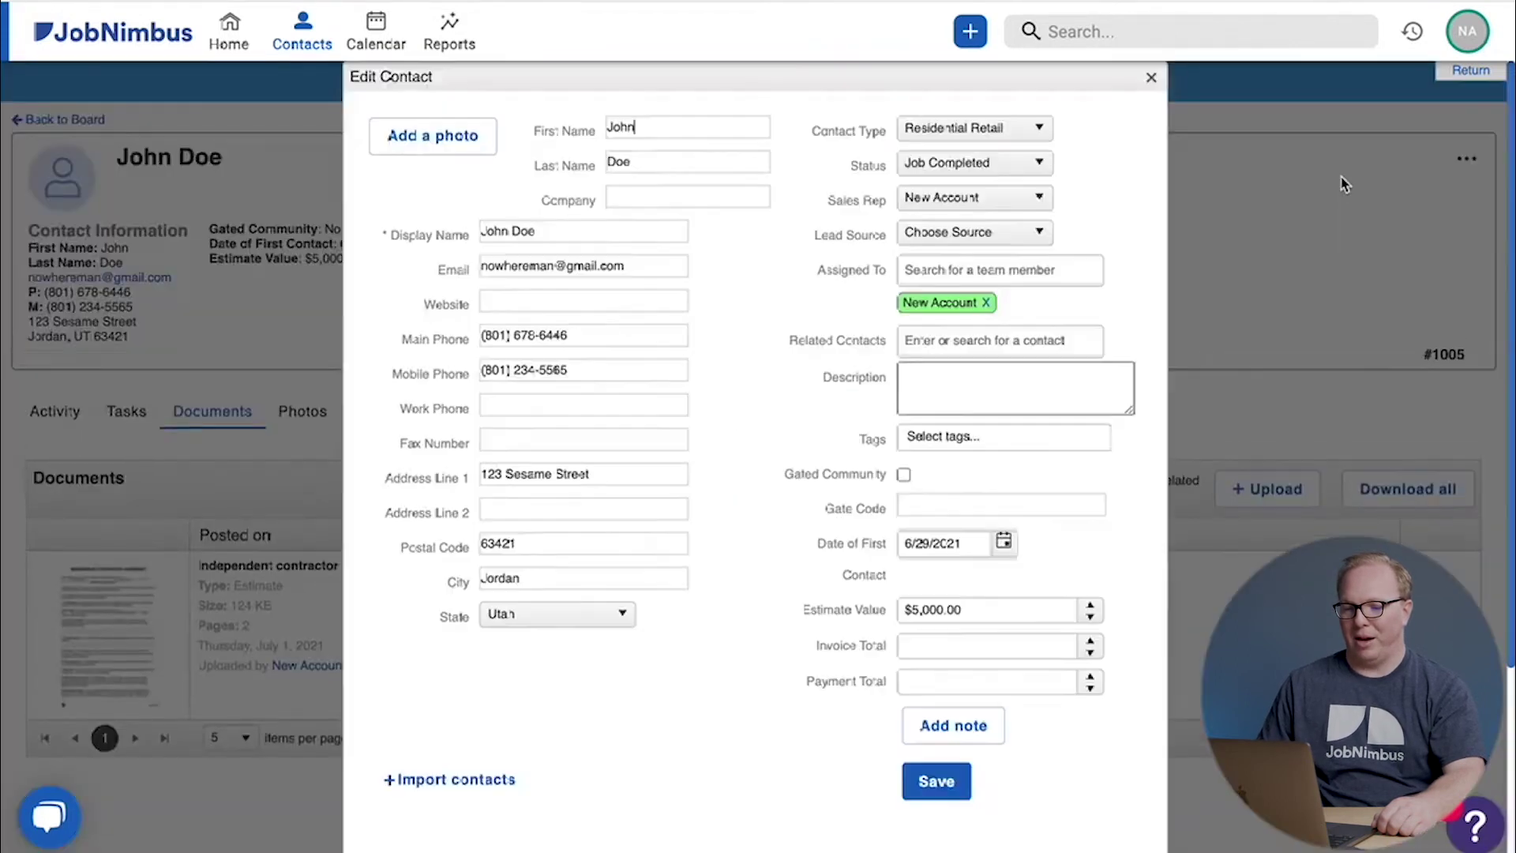
{"action": "left_click", "coordinate": [917, 639]}
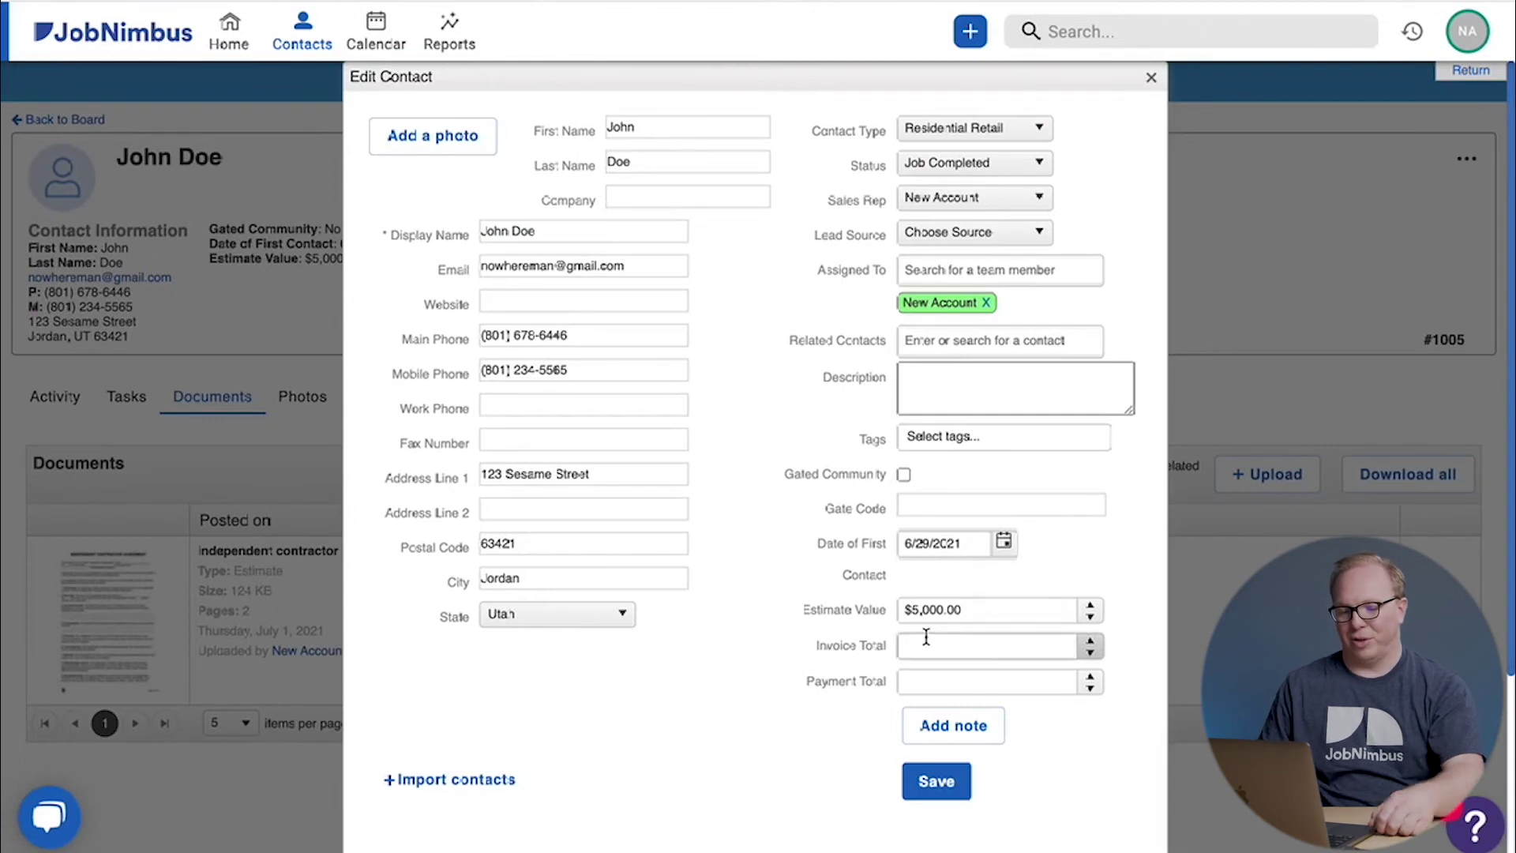
{"action": "type", "text": "5000"}
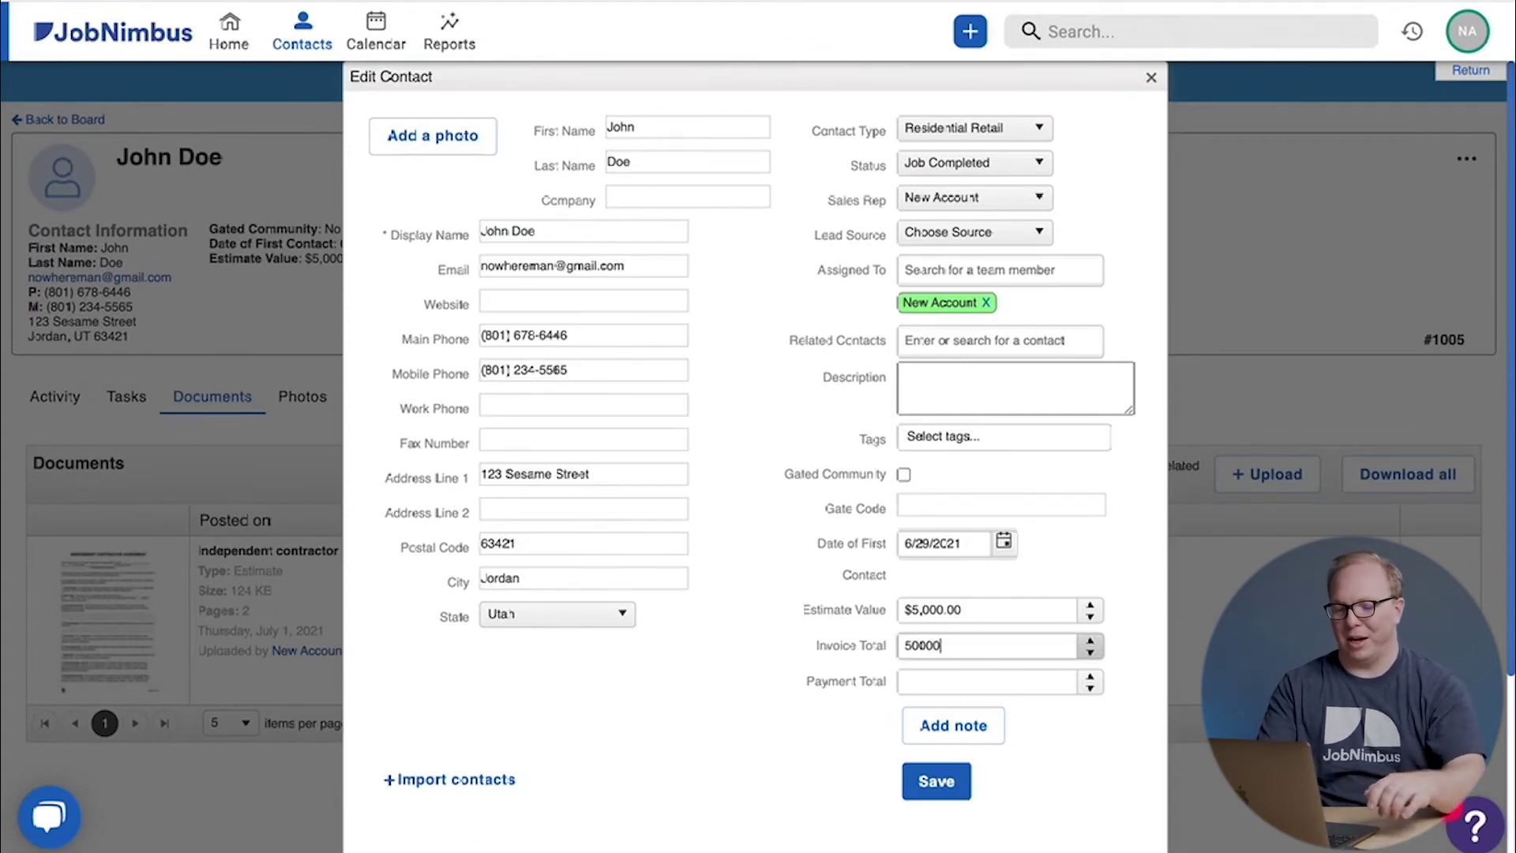
{"action": "left_click", "coordinate": [774, 693]}
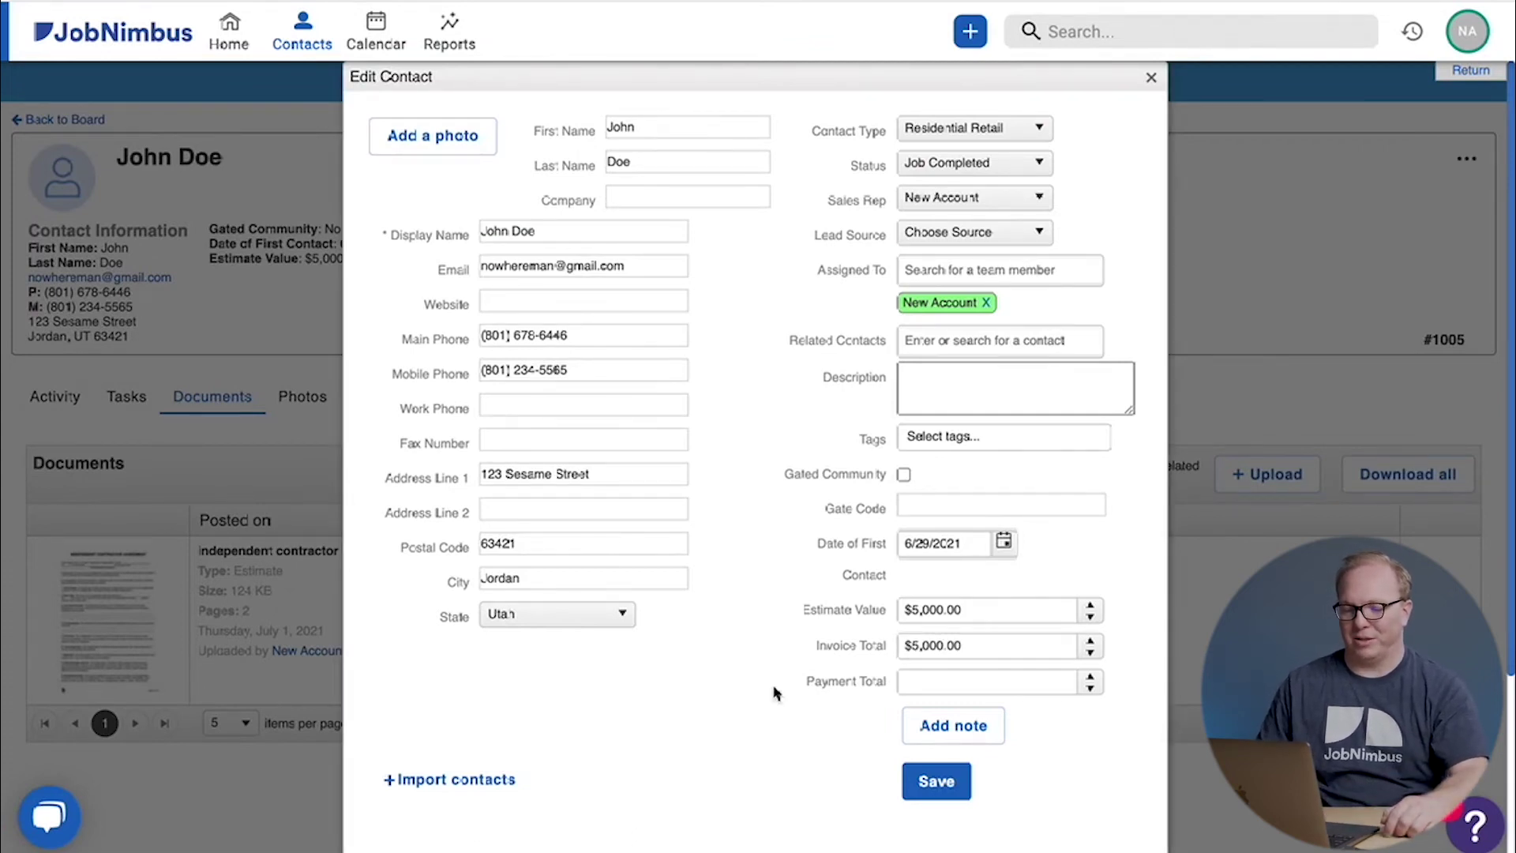
{"action": "left_click", "coordinate": [937, 780]}
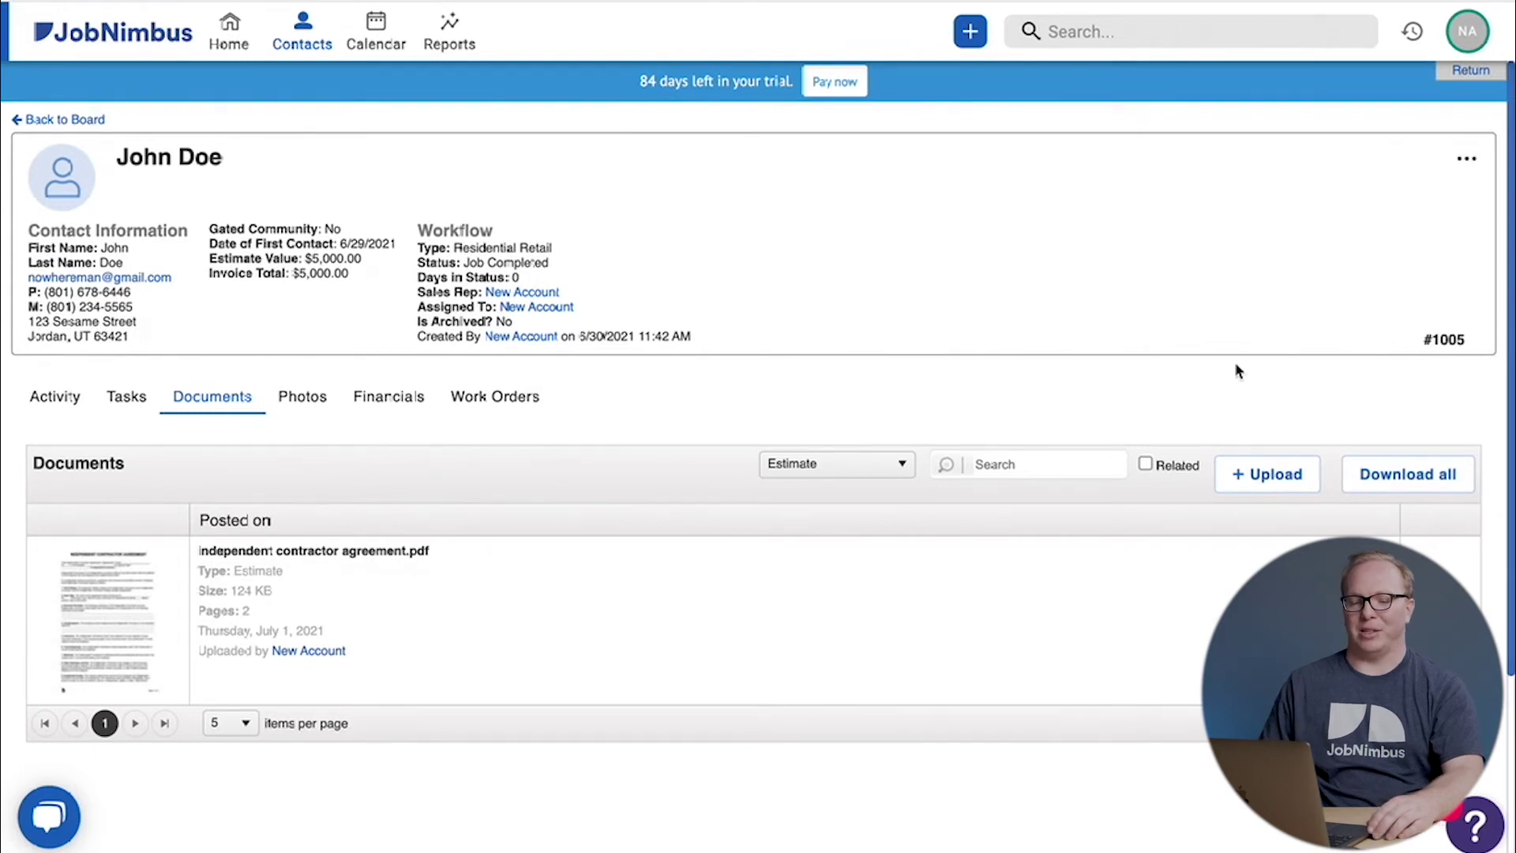
{"action": "left_click", "coordinate": [318, 404]}
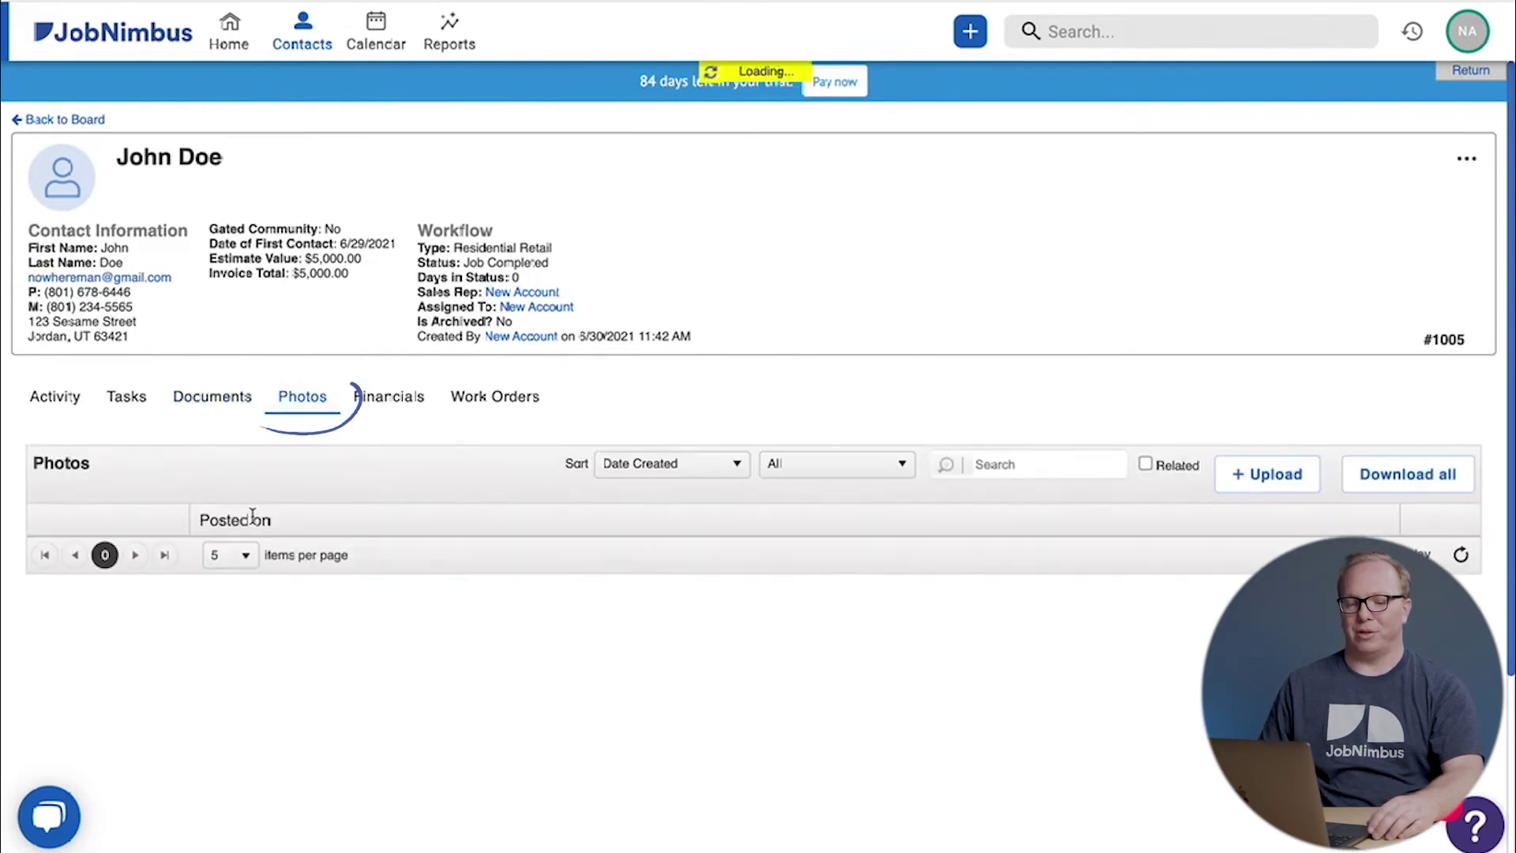
{"action": "left_click", "coordinate": [199, 399]}
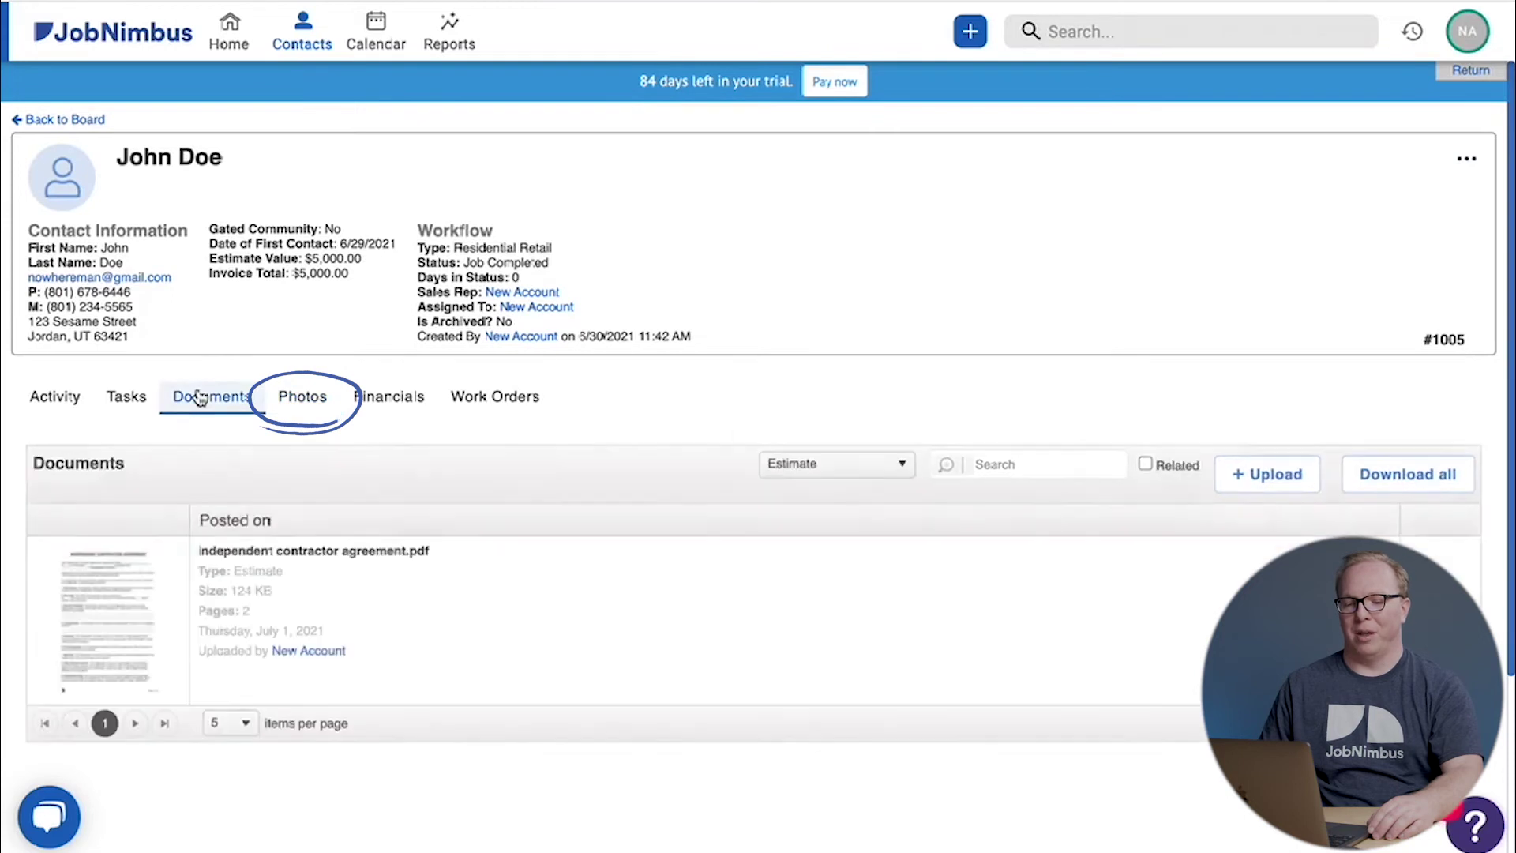
{"action": "left_click", "coordinate": [1262, 479]}
{"action": "left_click", "coordinate": [745, 384]}
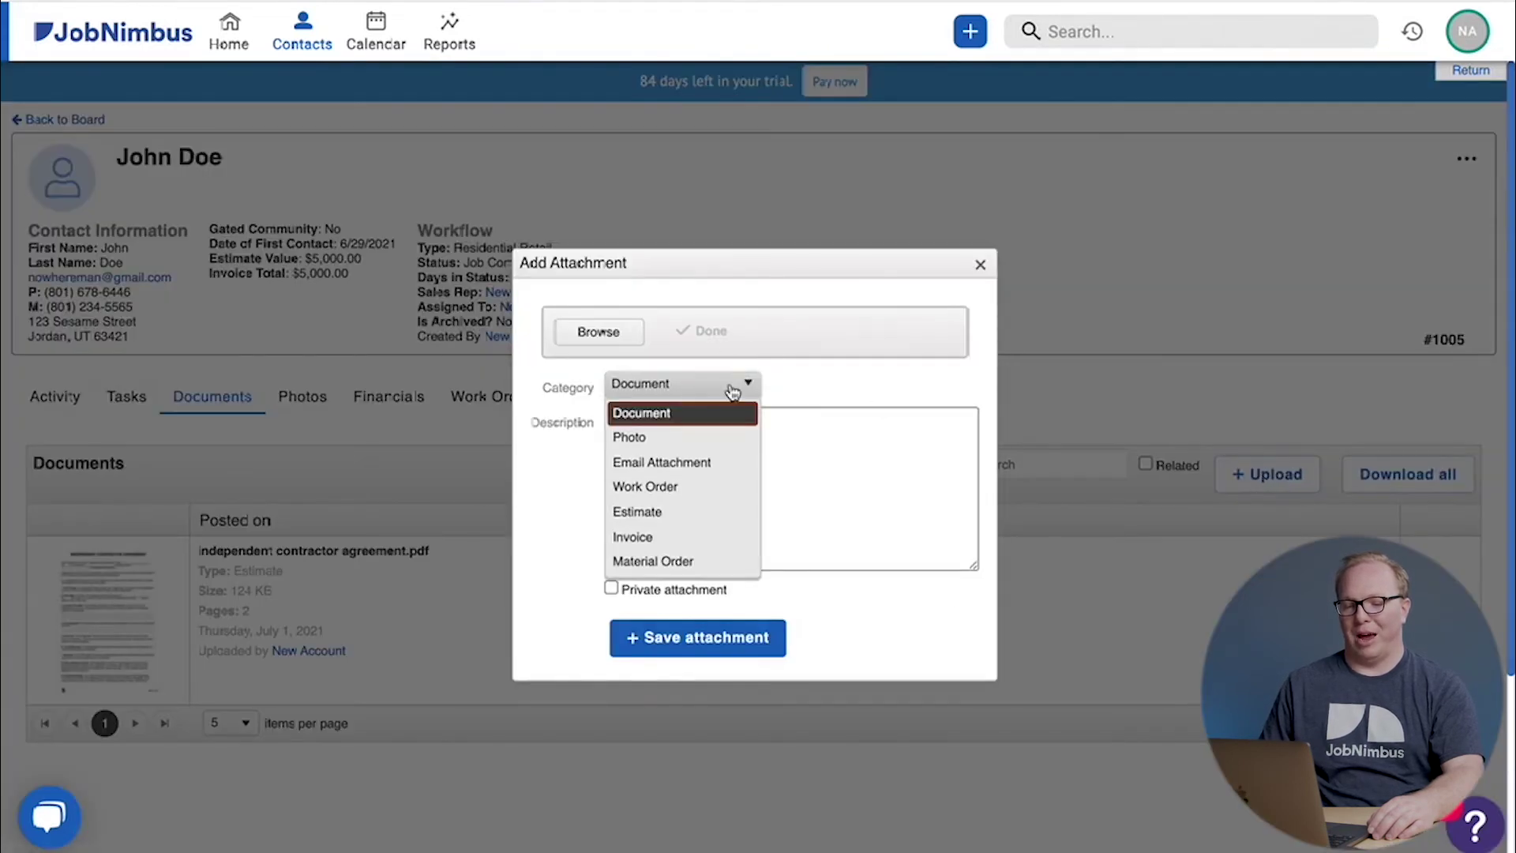
{"action": "left_click", "coordinate": [981, 267]}
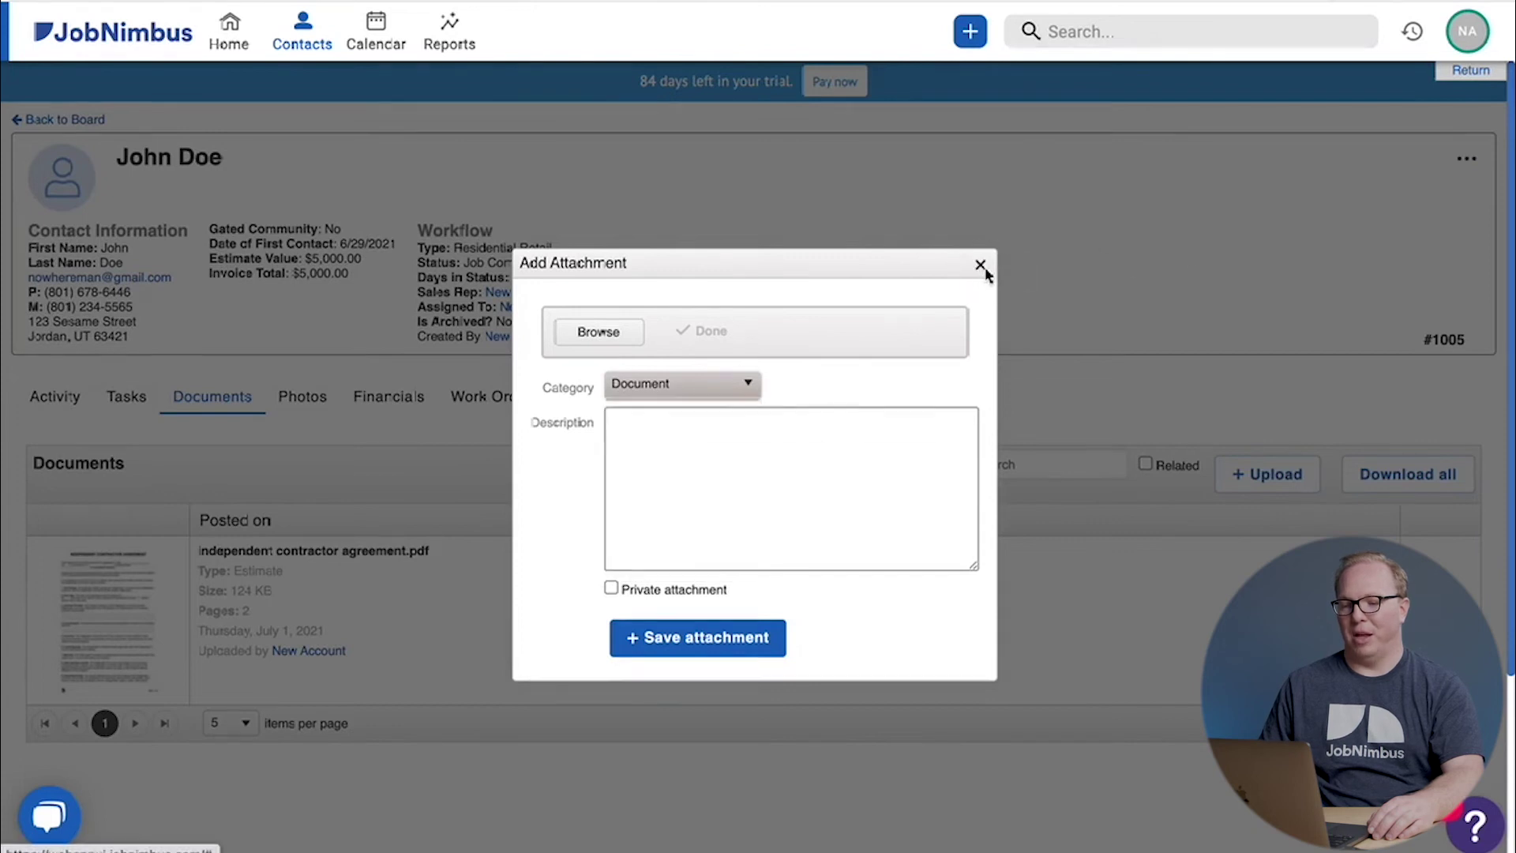
{"action": "left_click", "coordinate": [982, 266]}
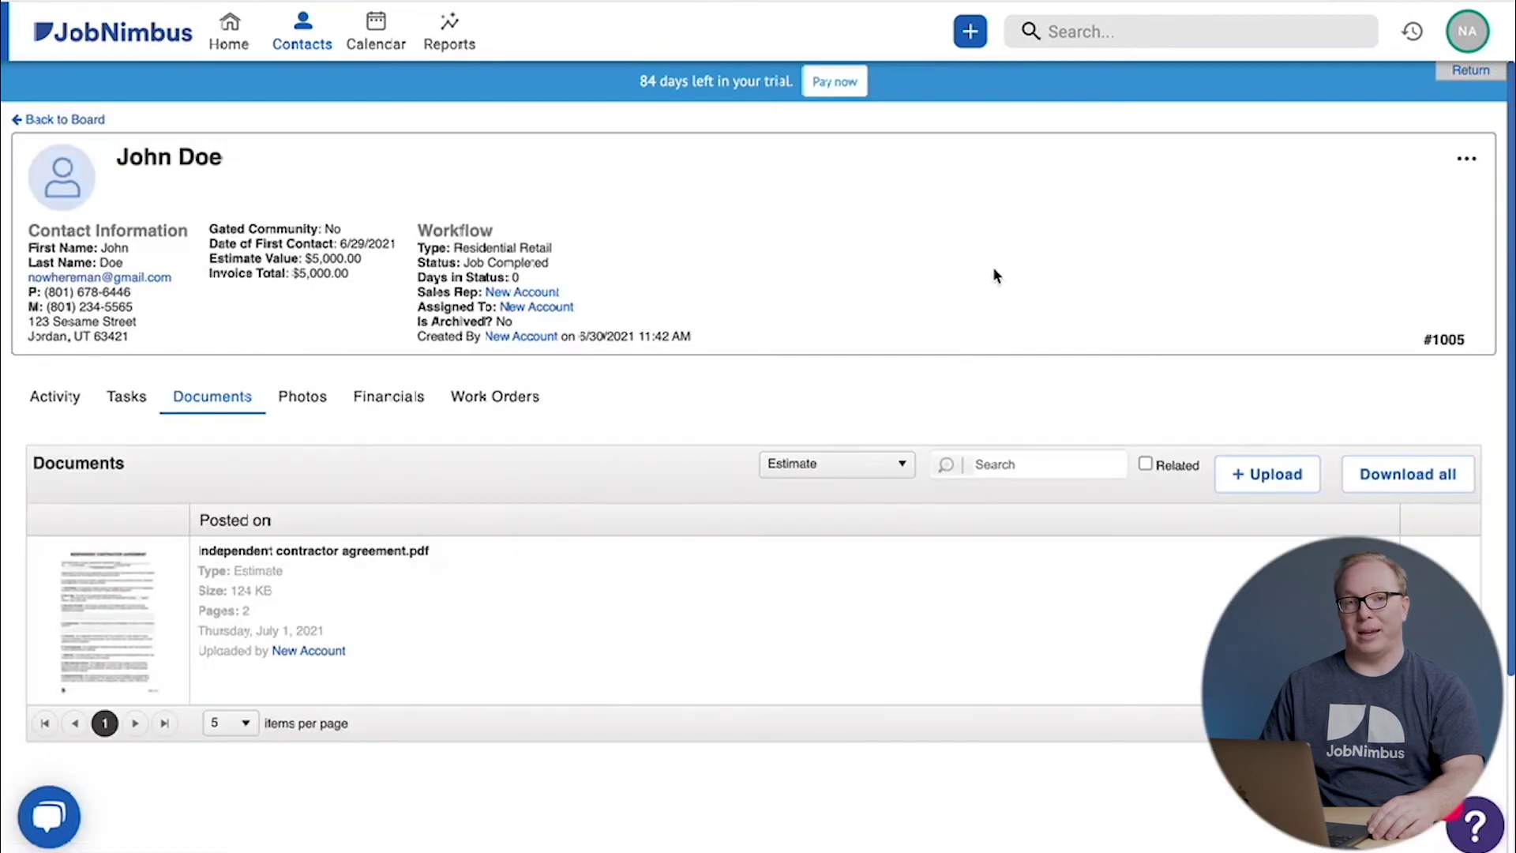
Step: Create a new attachment category named Payments in the company's Attachment Categories settings
{"action": "left_click", "coordinate": [1467, 33]}
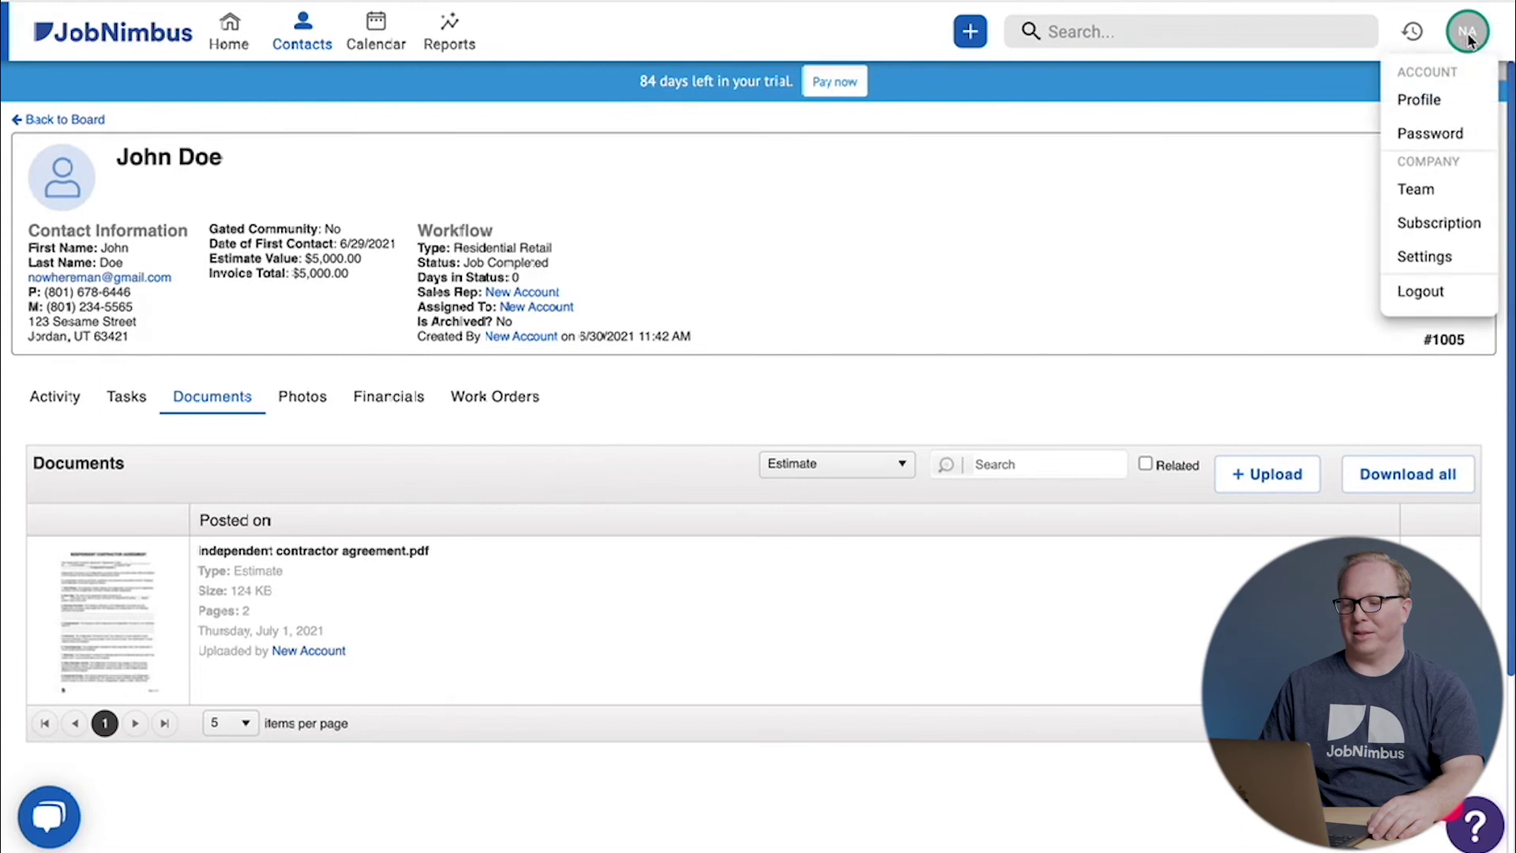
{"action": "left_click", "coordinate": [1435, 259]}
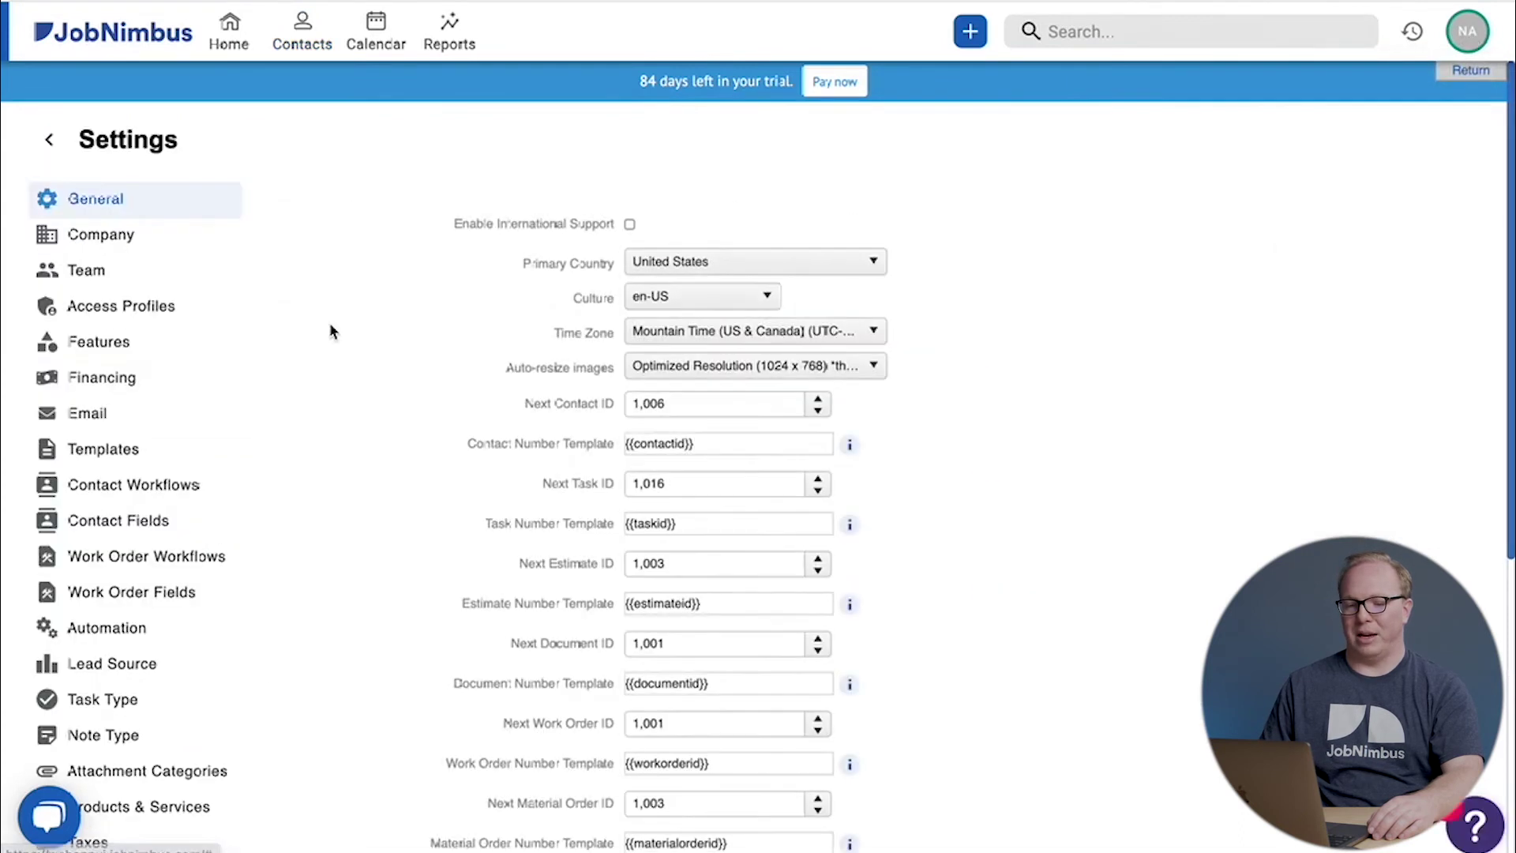
{"action": "scroll", "coordinate": [216, 381], "scroll_direction": "down", "scroll_amount": 2}
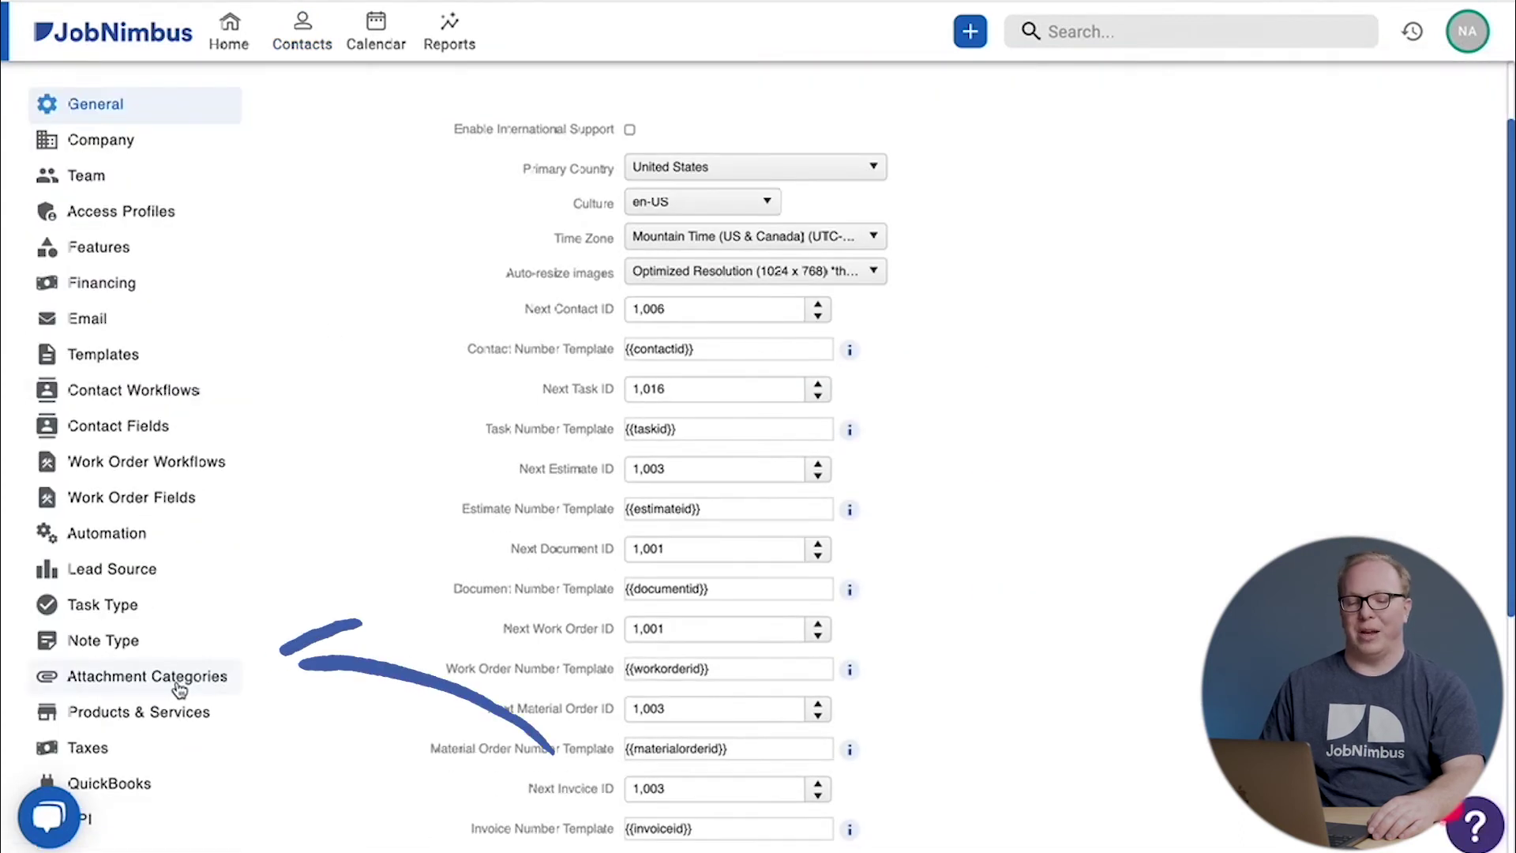
{"action": "left_click", "coordinate": [178, 684]}
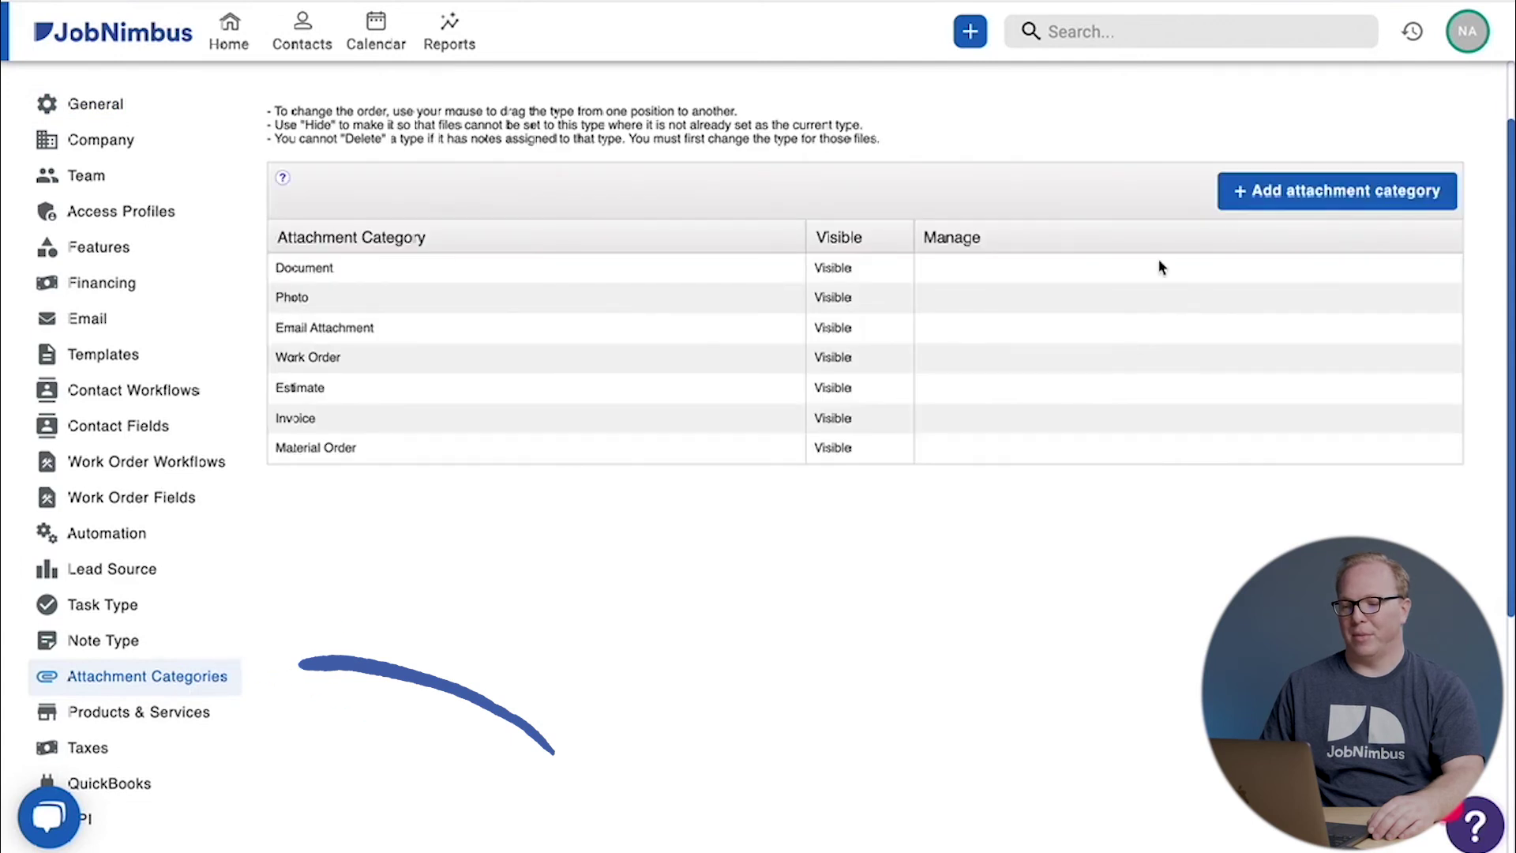
{"action": "left_click", "coordinate": [1292, 190]}
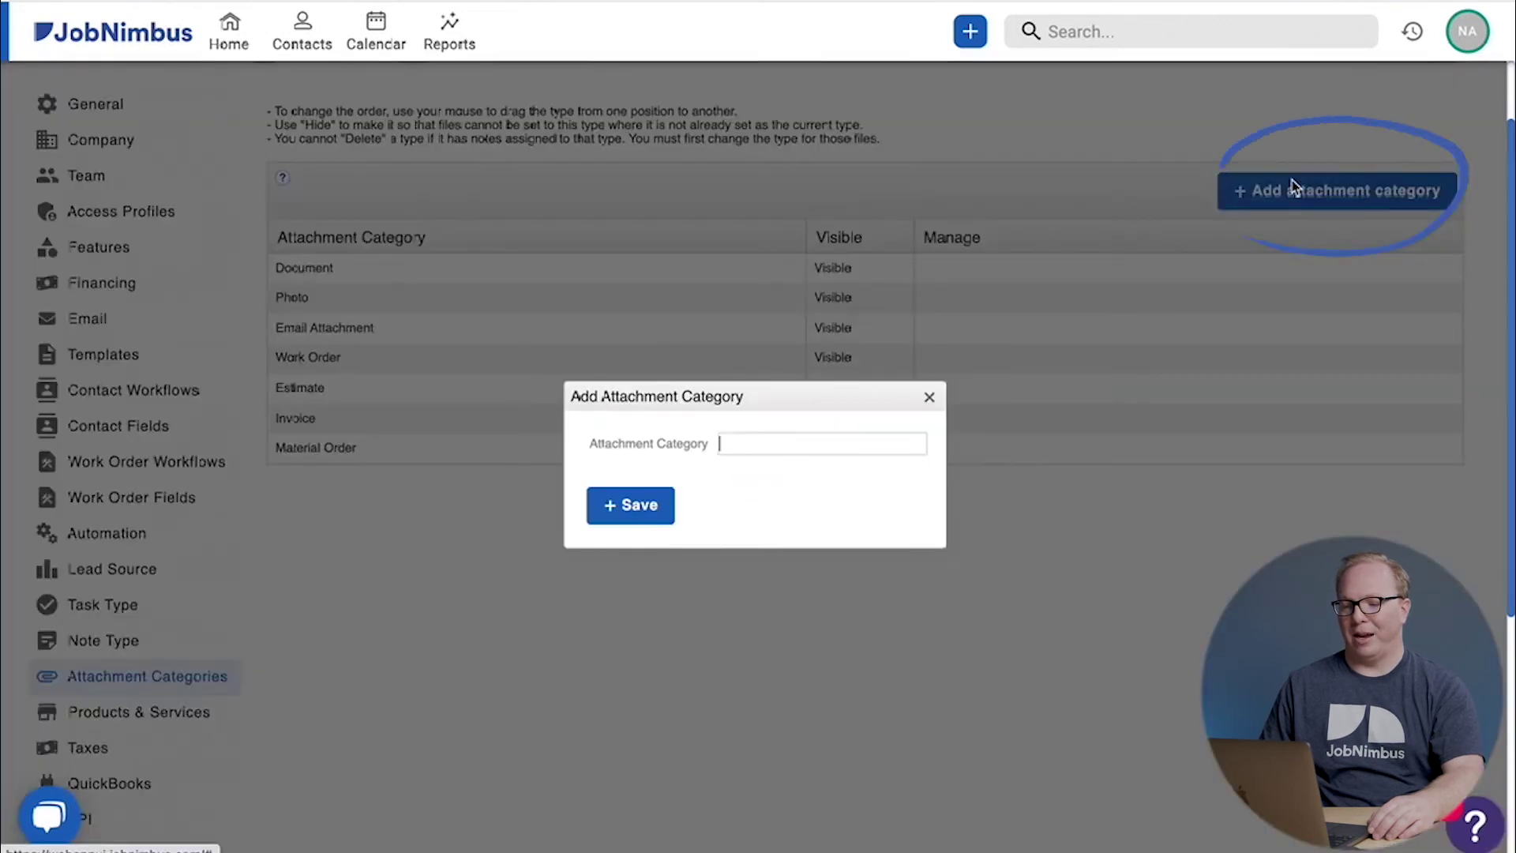
{"action": "left_click", "coordinate": [765, 440]}
{"action": "type", "text": "Payments"}
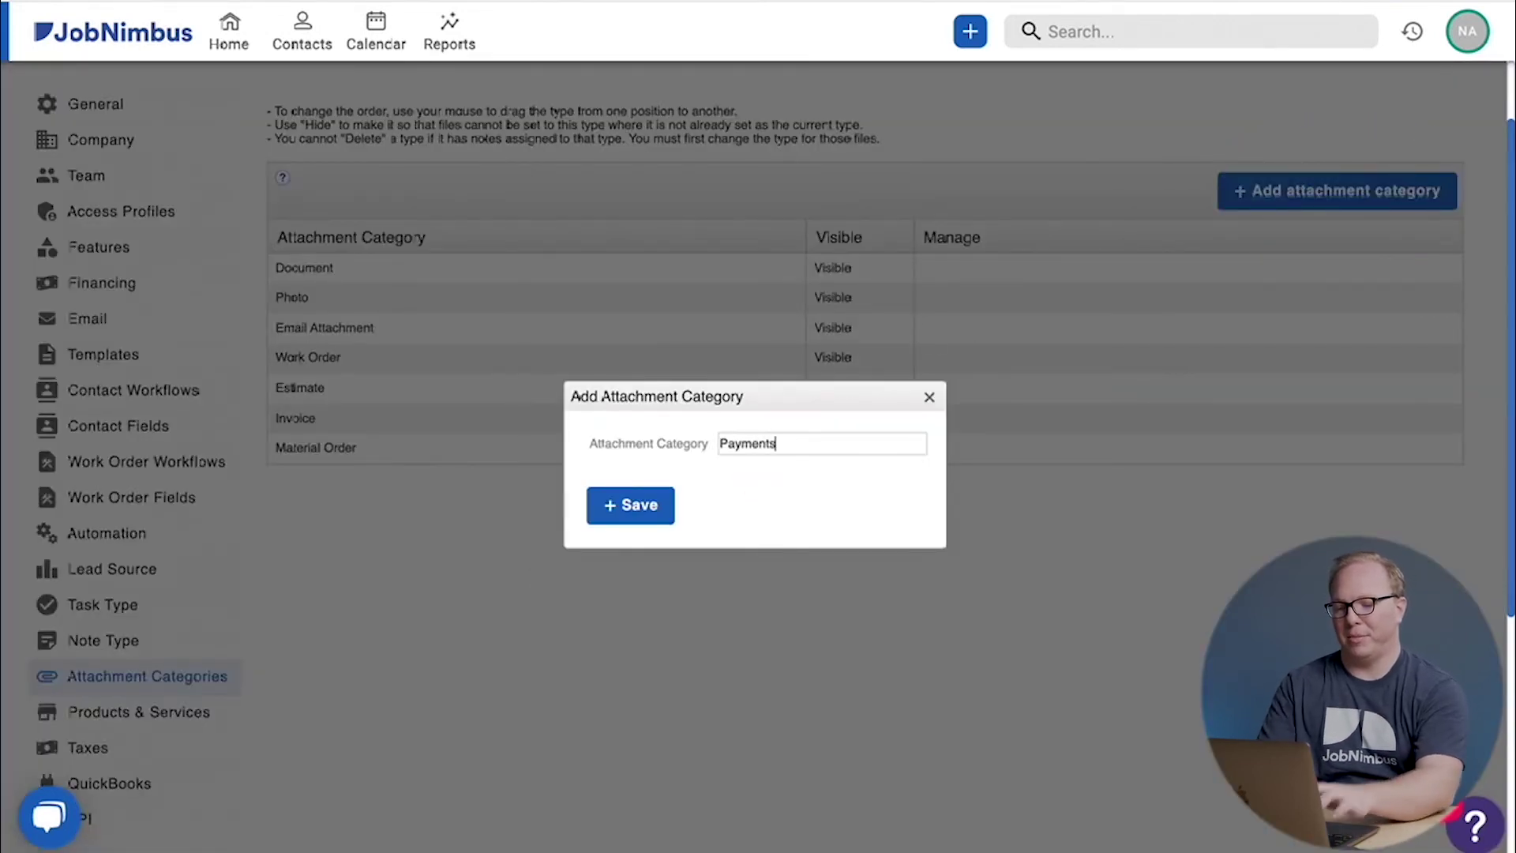
{"action": "left_click", "coordinate": [631, 505]}
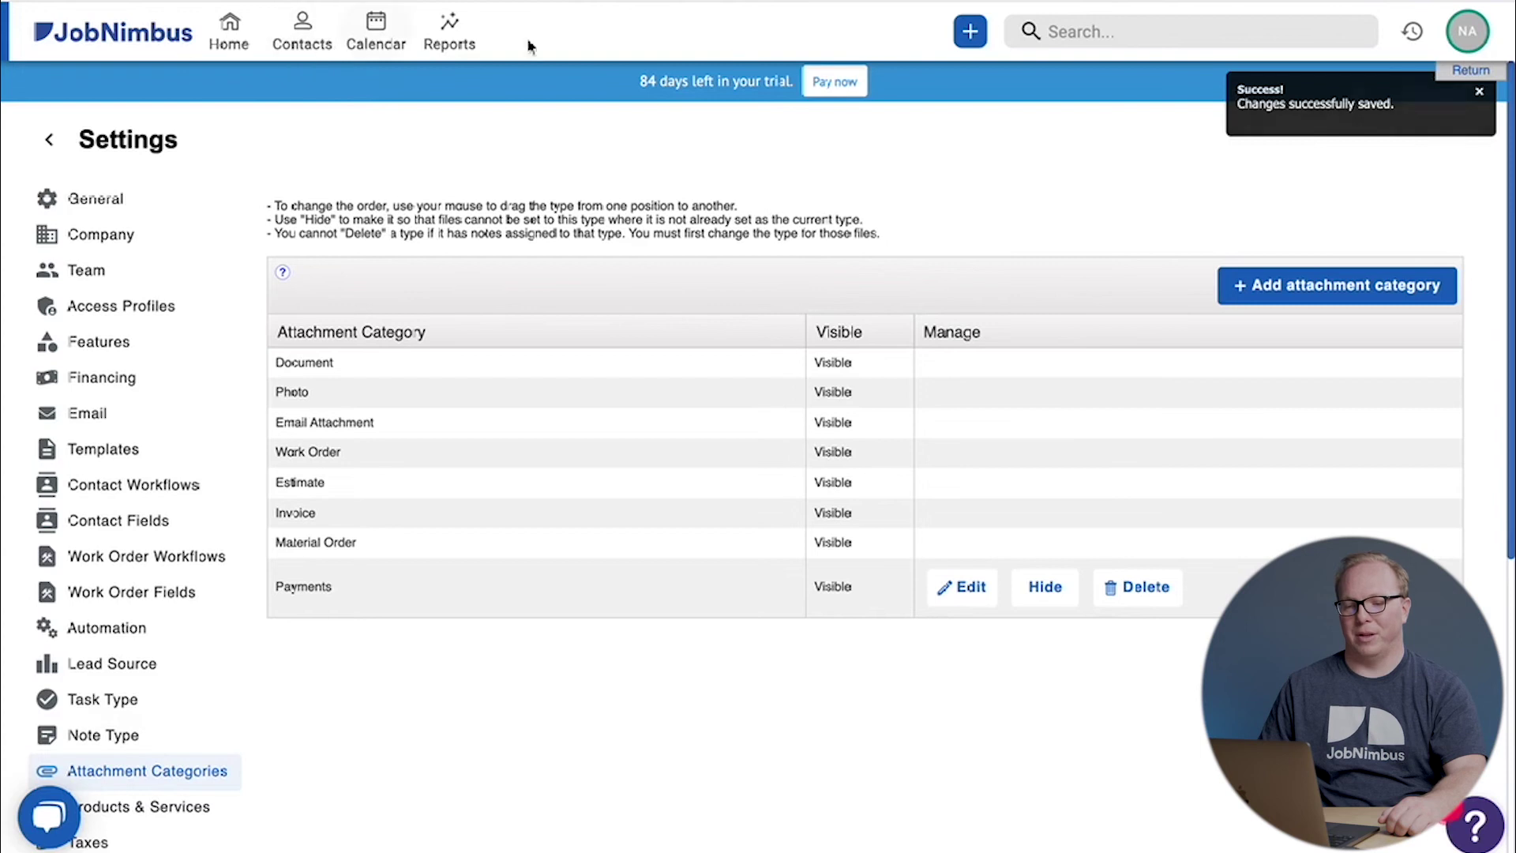
{"action": "left_click", "coordinate": [1071, 32]}
Step: Open the contact found by searching 'john' and save a Payment Total of 5,000
{"action": "type", "text": "john"}
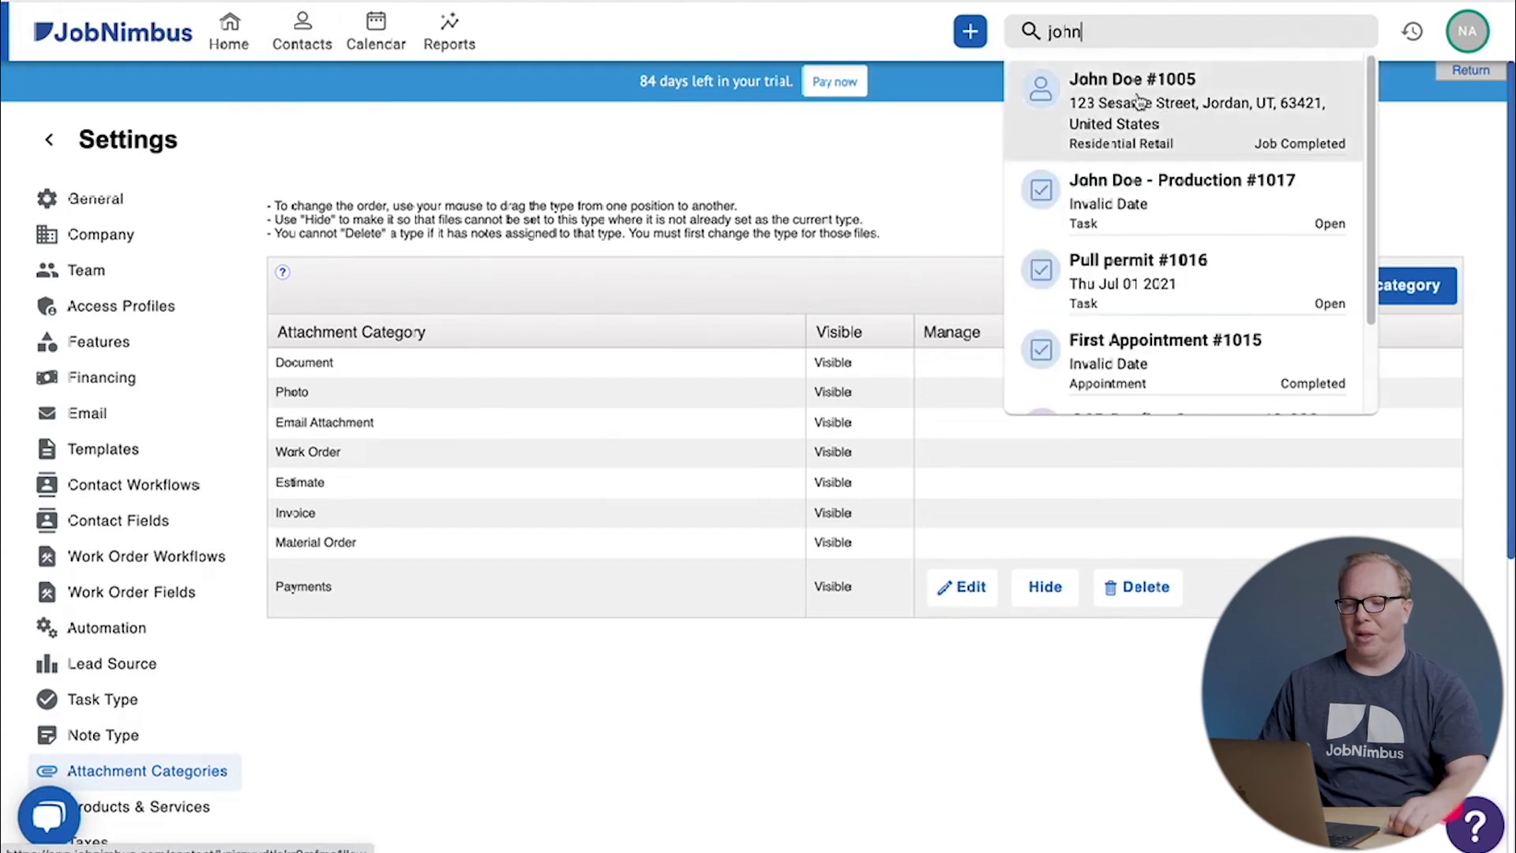
{"action": "left_click", "coordinate": [1138, 100]}
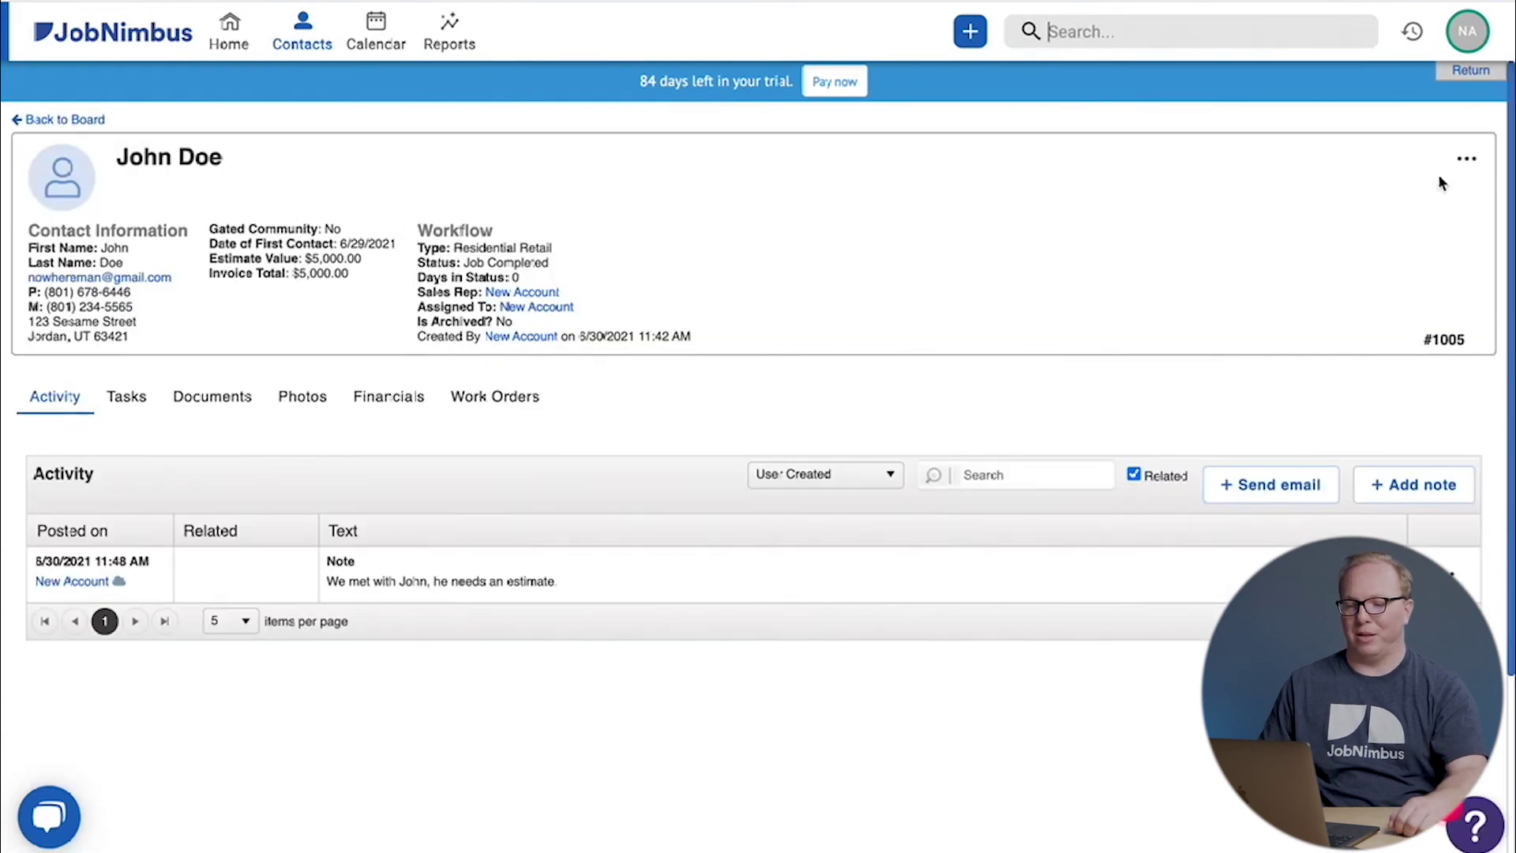
{"action": "left_click", "coordinate": [1466, 162]}
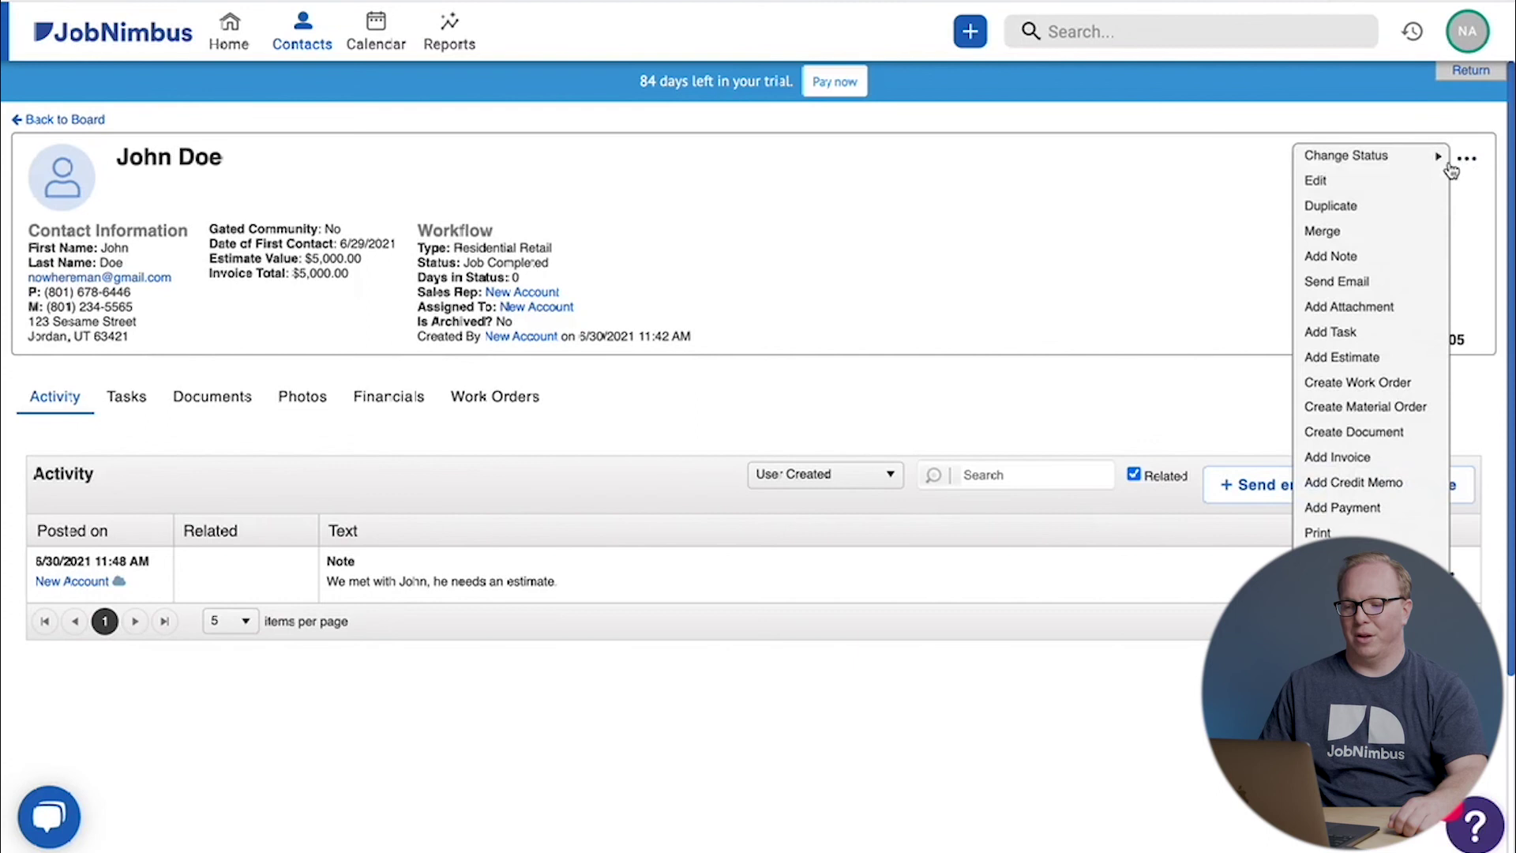
{"action": "left_click", "coordinate": [1386, 182]}
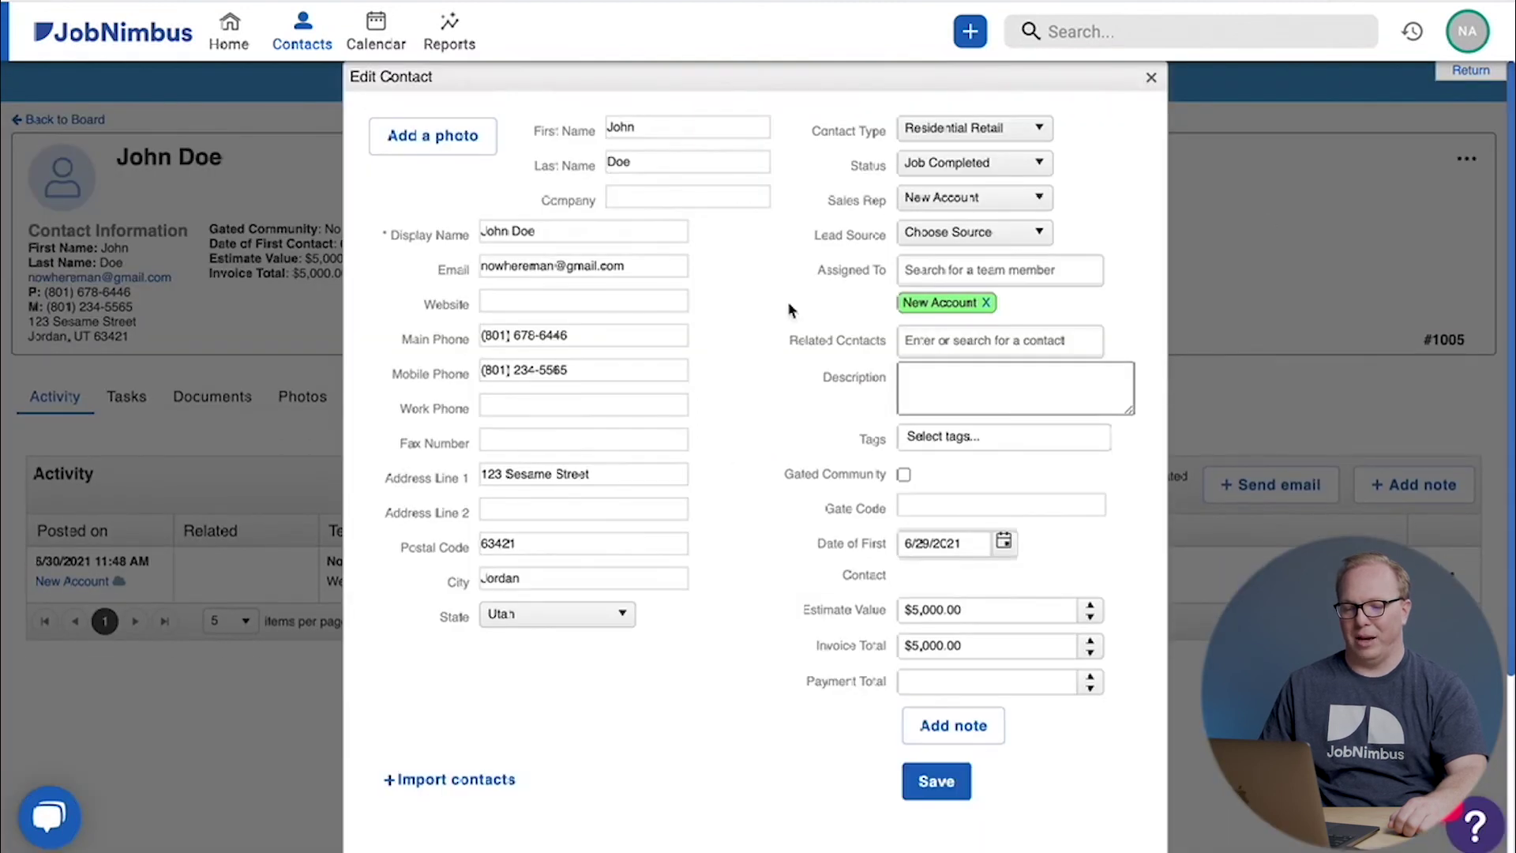
{"action": "left_click", "coordinate": [908, 681]}
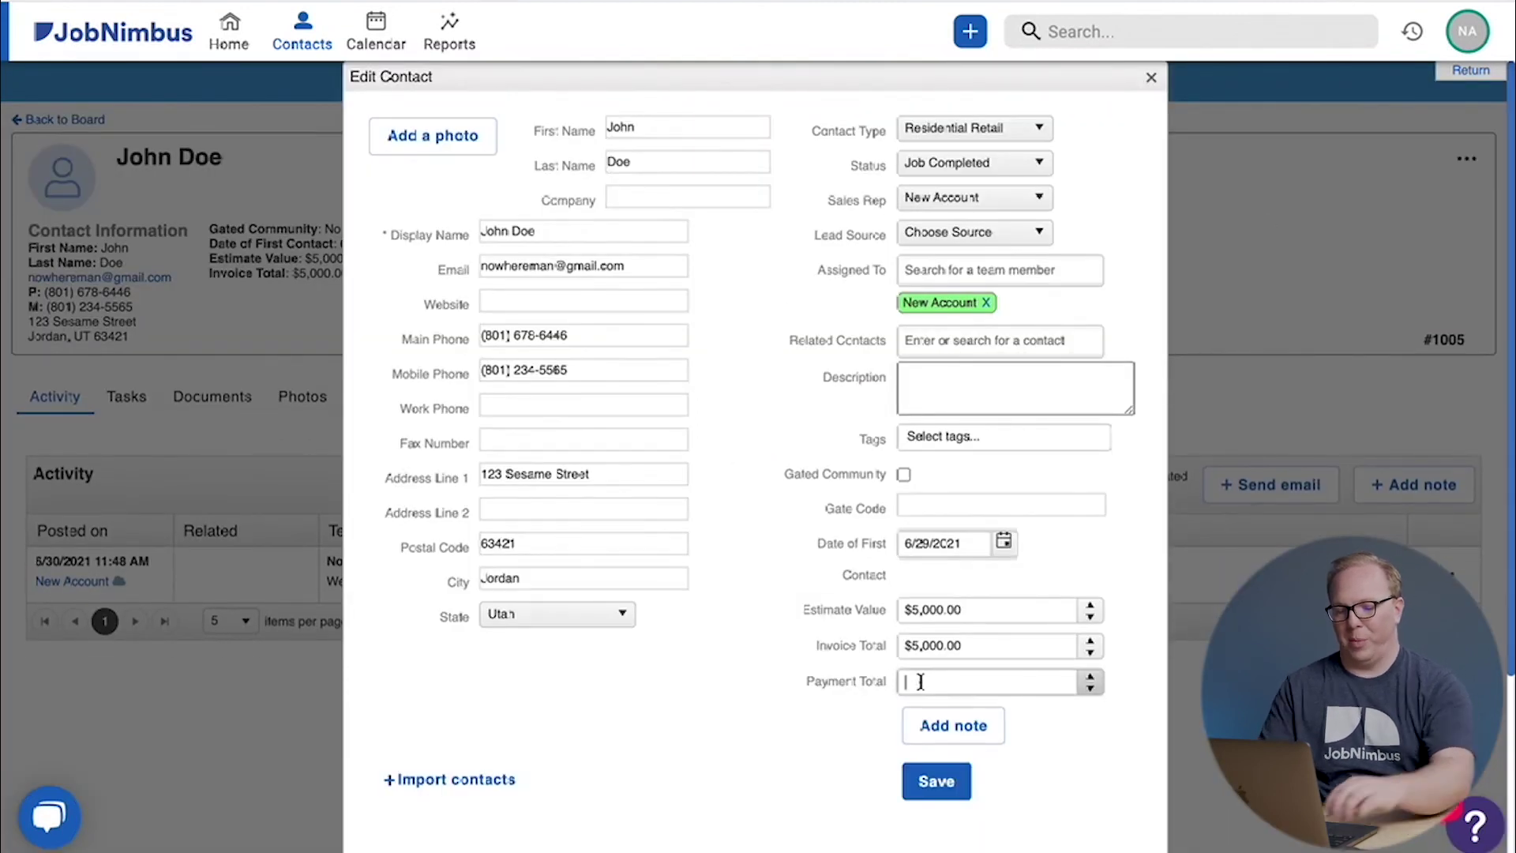
{"action": "type", "text": "5,"}
{"action": "type", "text": "000"}
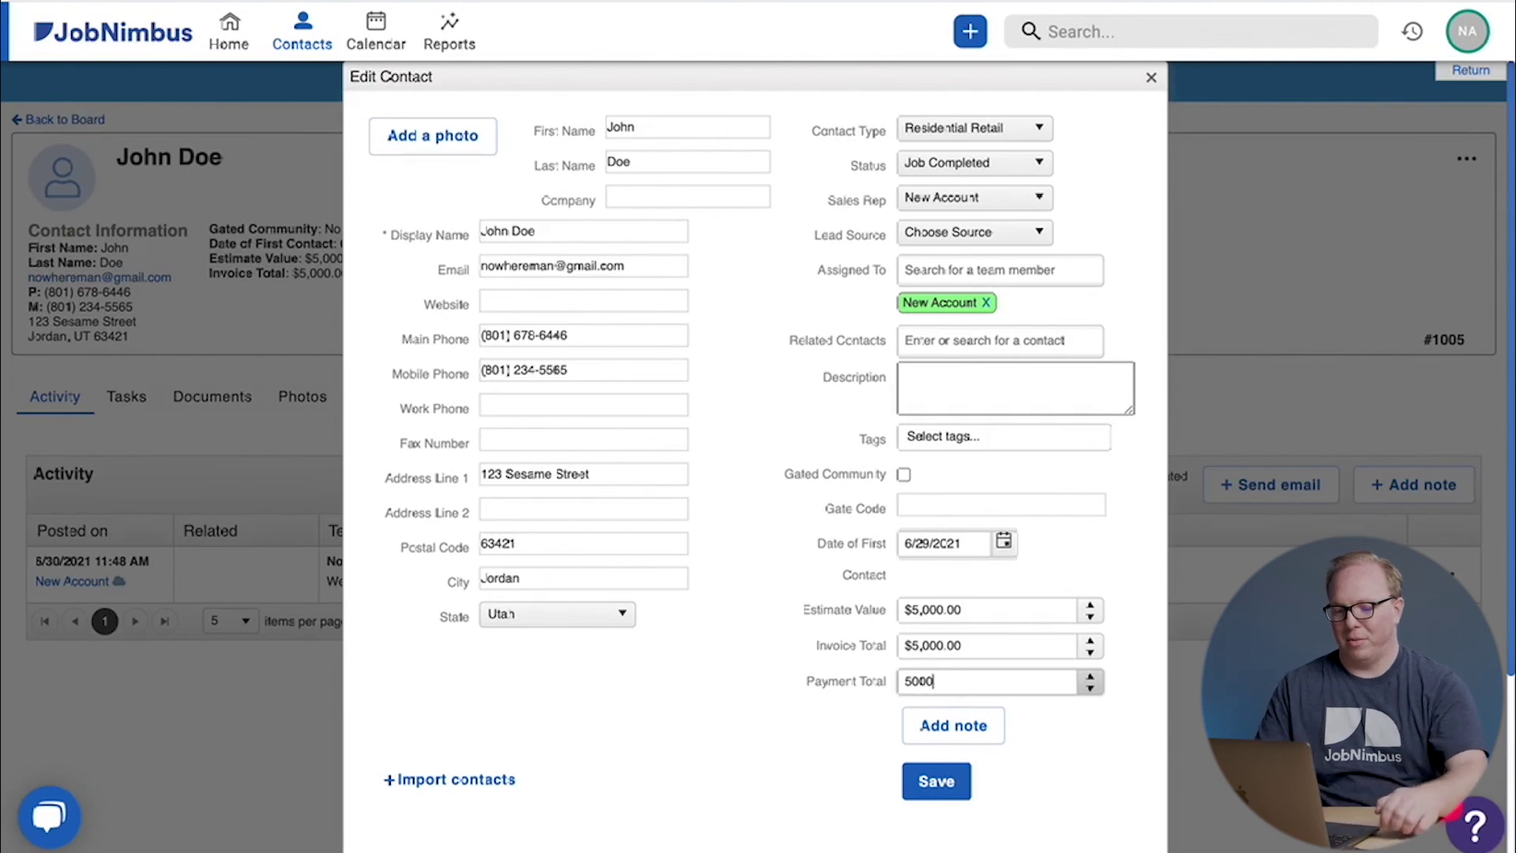
{"action": "left_click", "coordinate": [790, 726]}
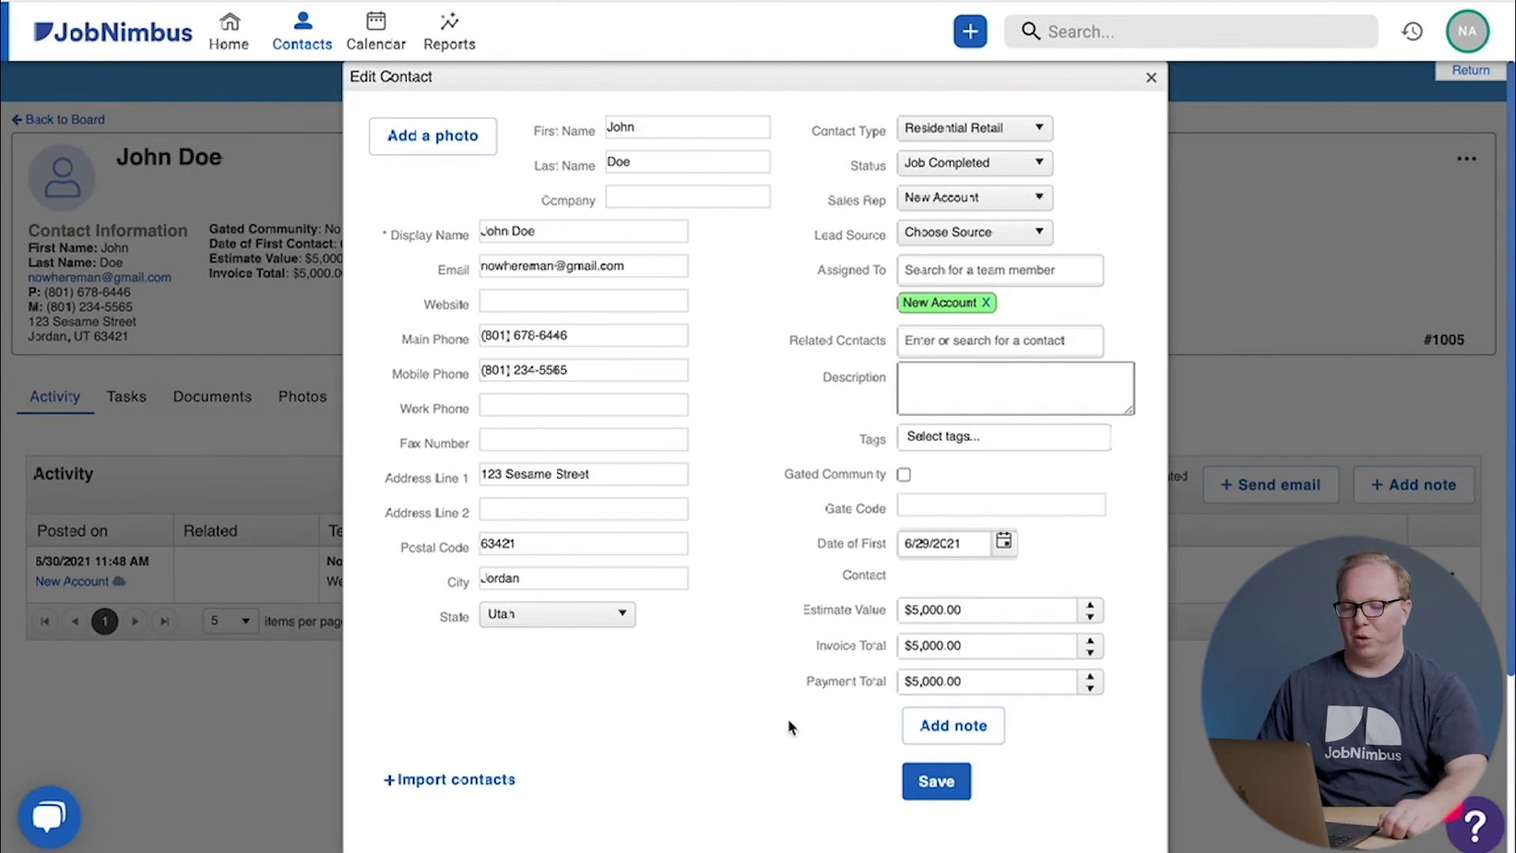
{"action": "left_click", "coordinate": [939, 782]}
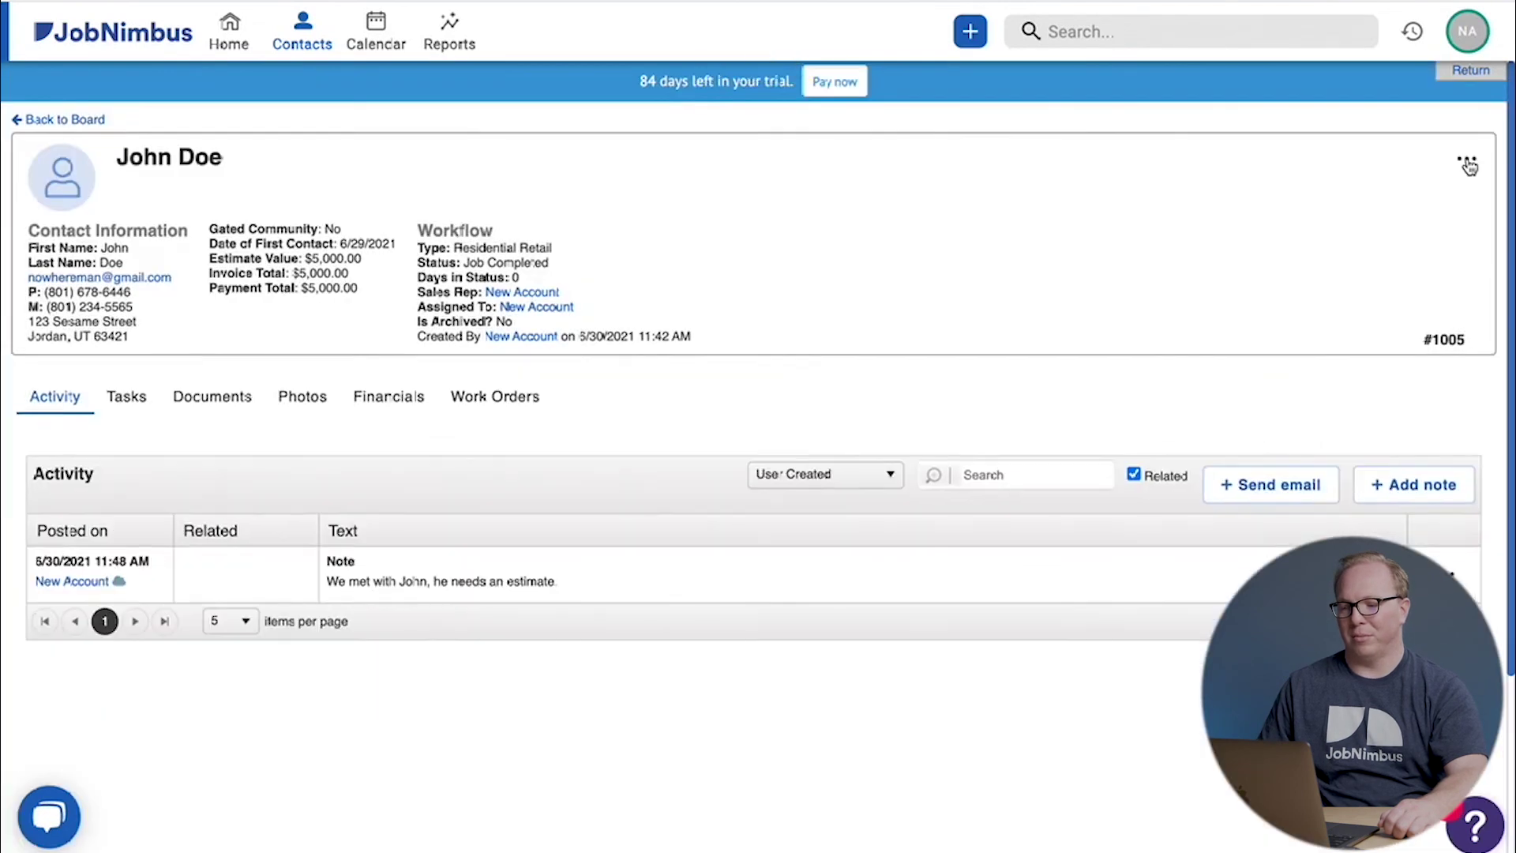
Step: Set the contact's status to Paid & Closed from its actions menu
{"action": "left_click", "coordinate": [1466, 157]}
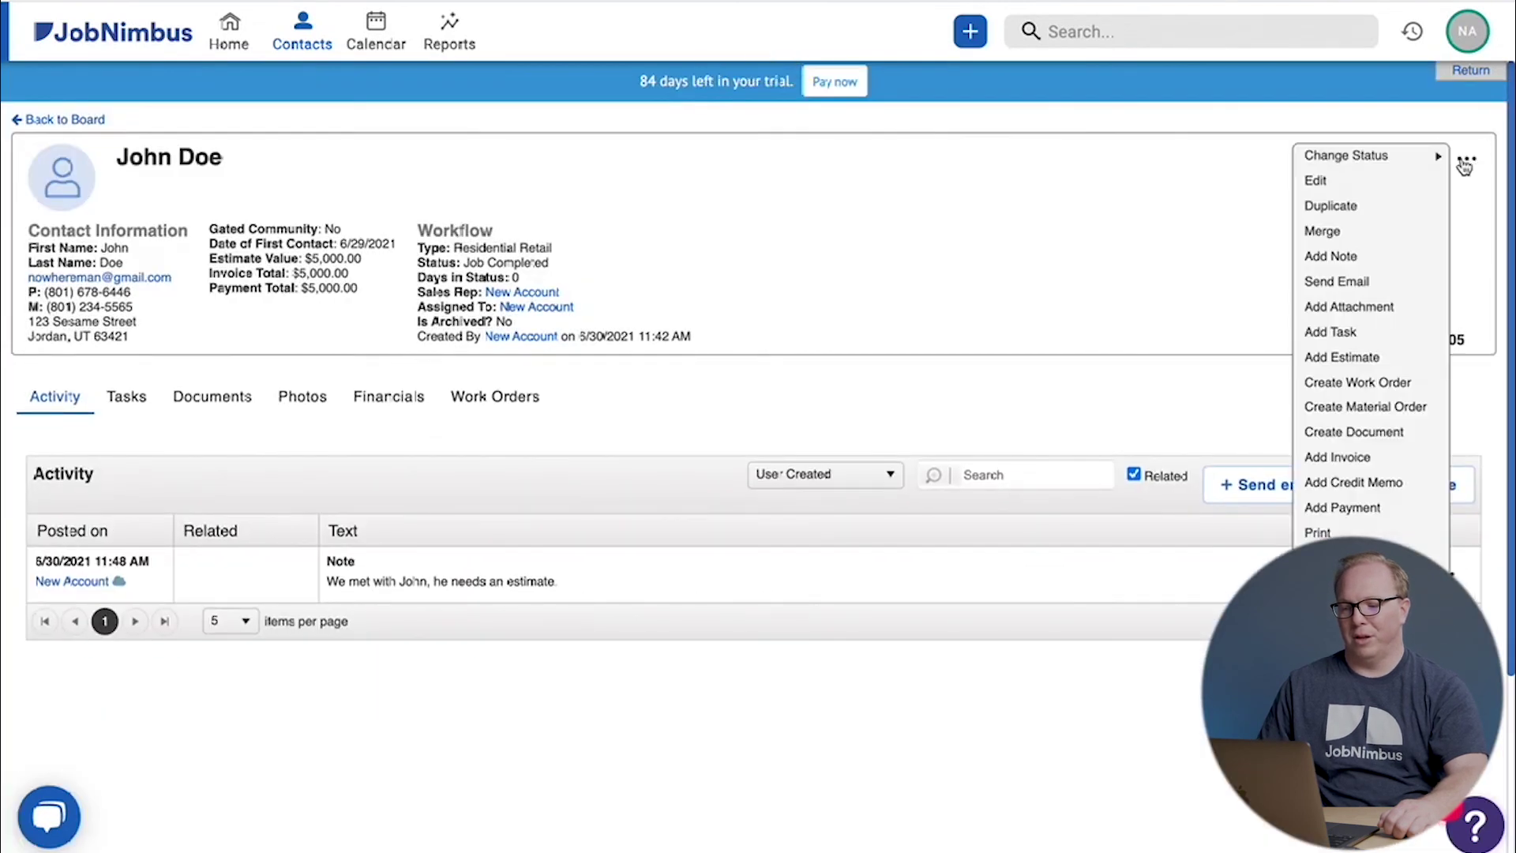
{"action": "mouse_move", "coordinate": [1433, 166]}
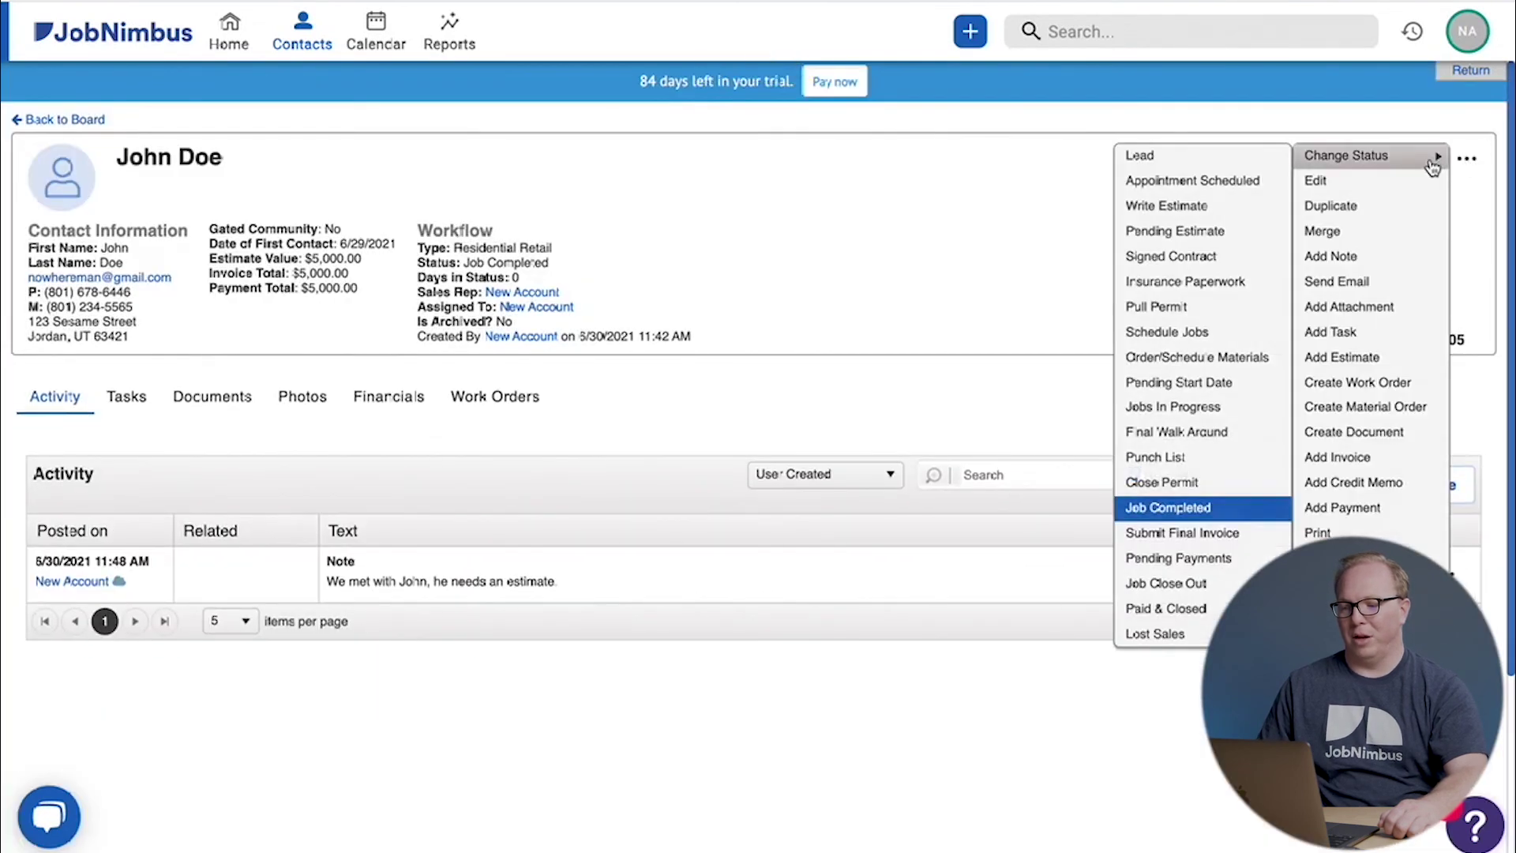
{"action": "left_click", "coordinate": [1184, 609]}
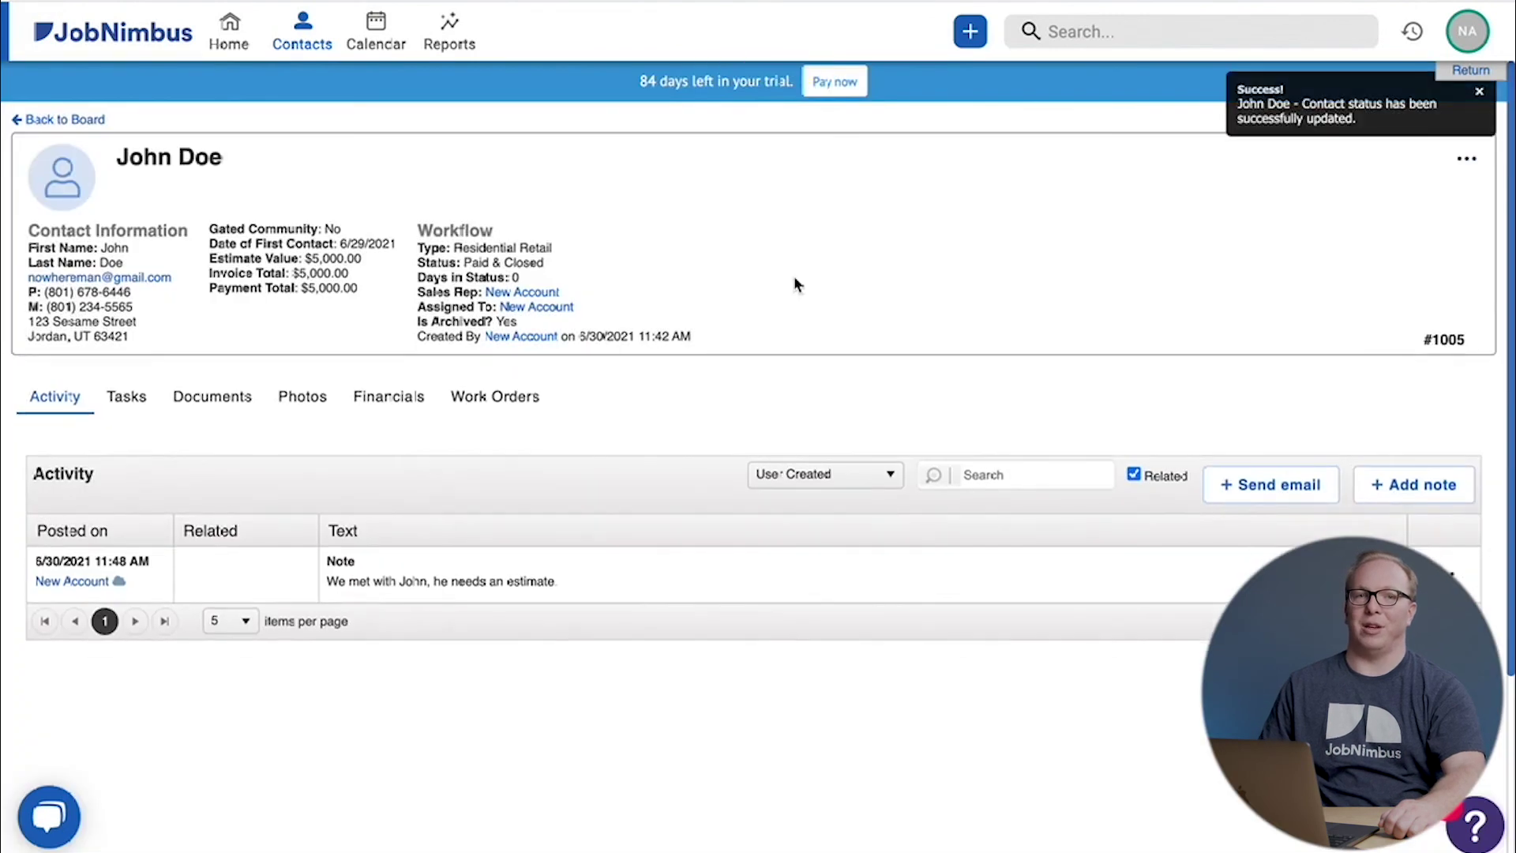